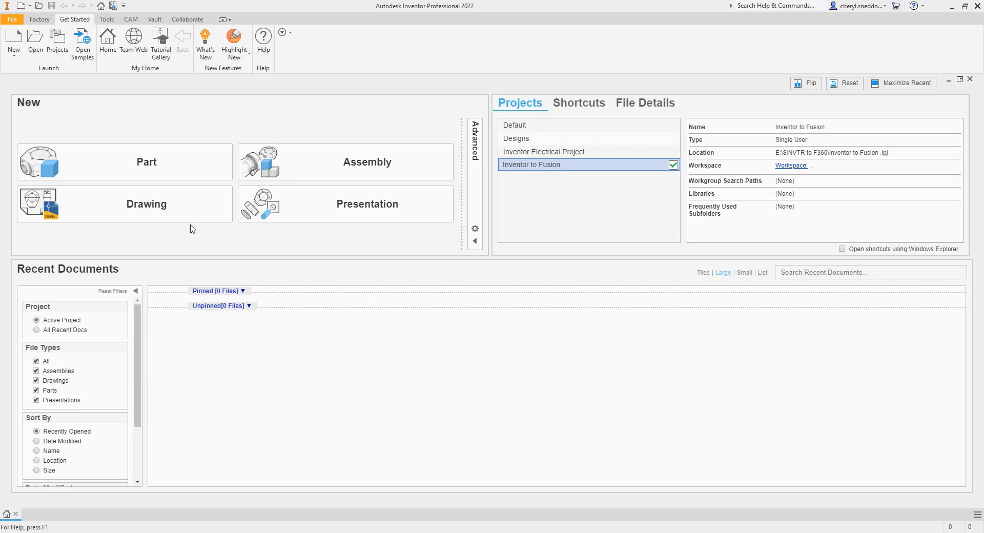
Create a new part and start a box primitive on the XY plane with a 25 x 25 mm base centred on the origin.
click(161, 165)
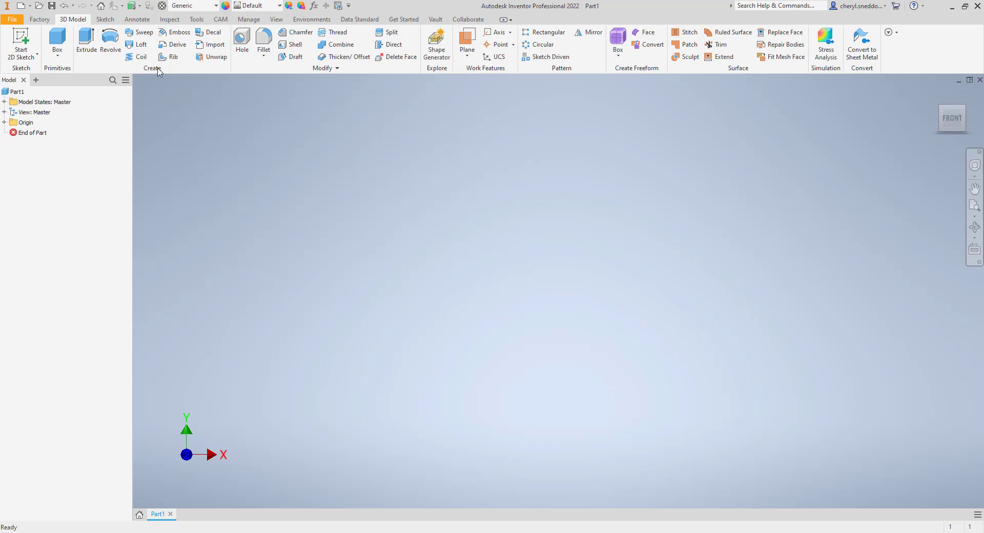
click(57, 41)
click(500, 193)
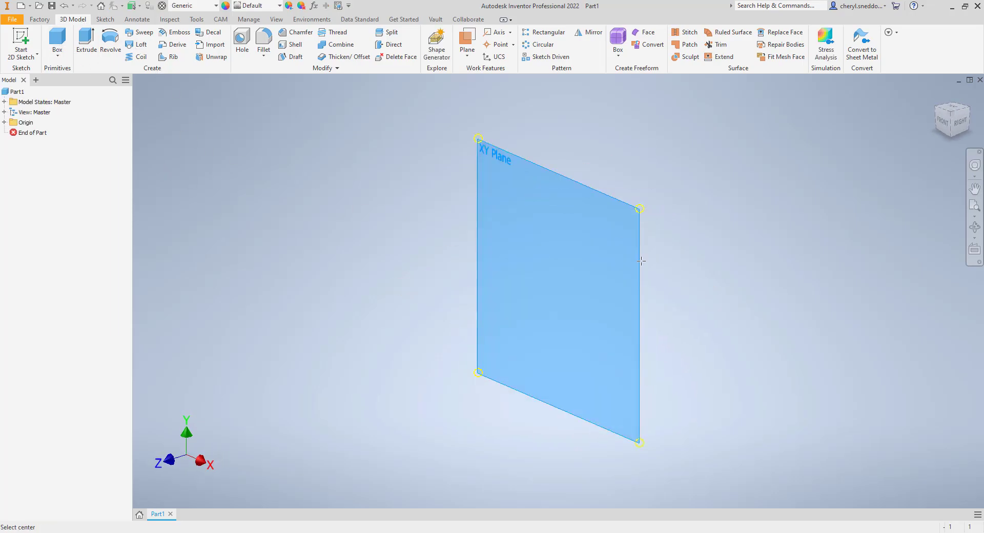
click(559, 290)
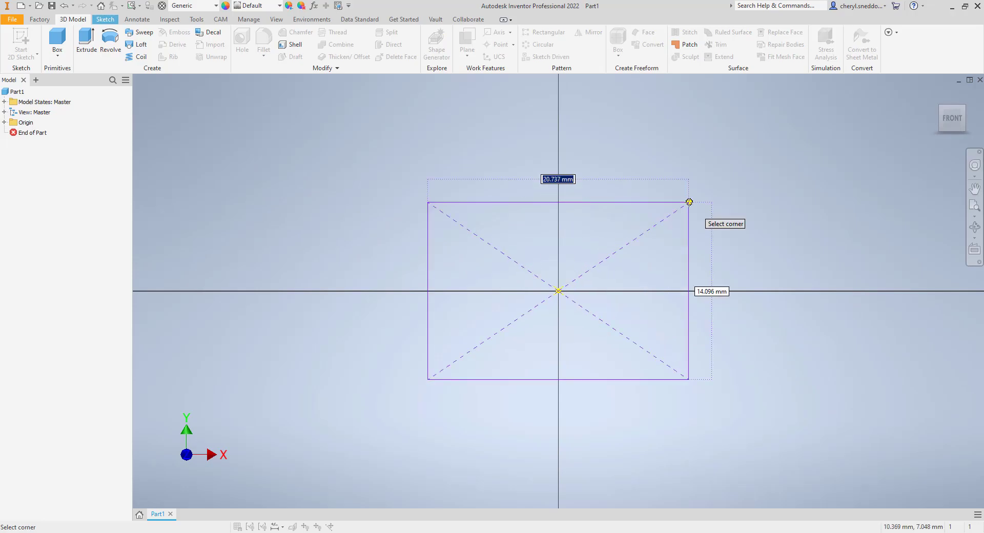
text(25)
key(Tab)
text(25)
key(Return)
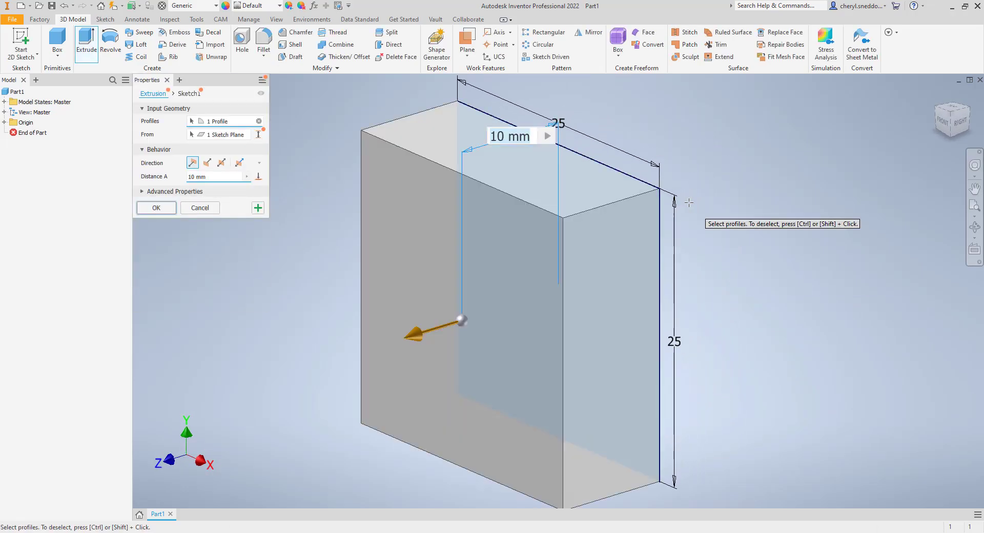
Extrude the square base 25 mm to form a cube and return to the home view.
text(25)
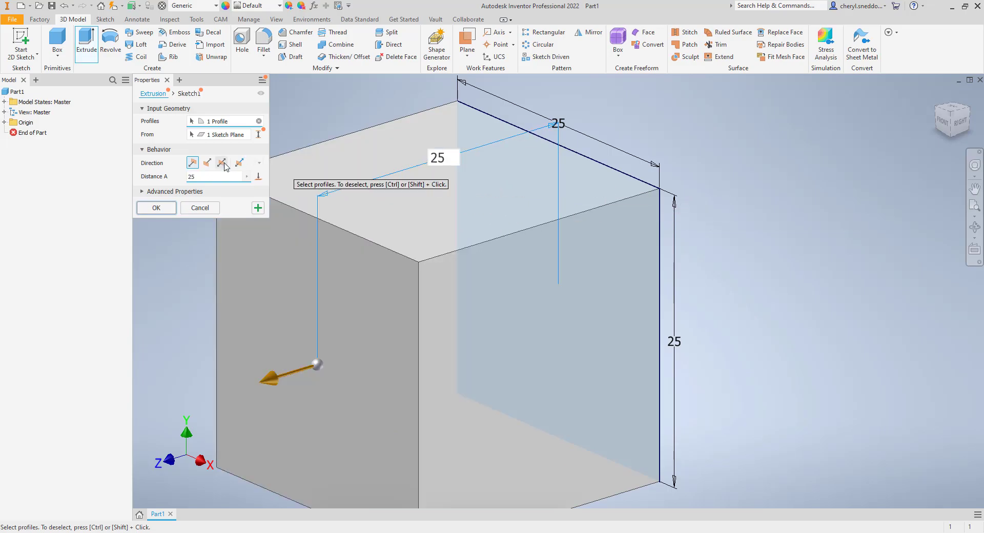
click(157, 207)
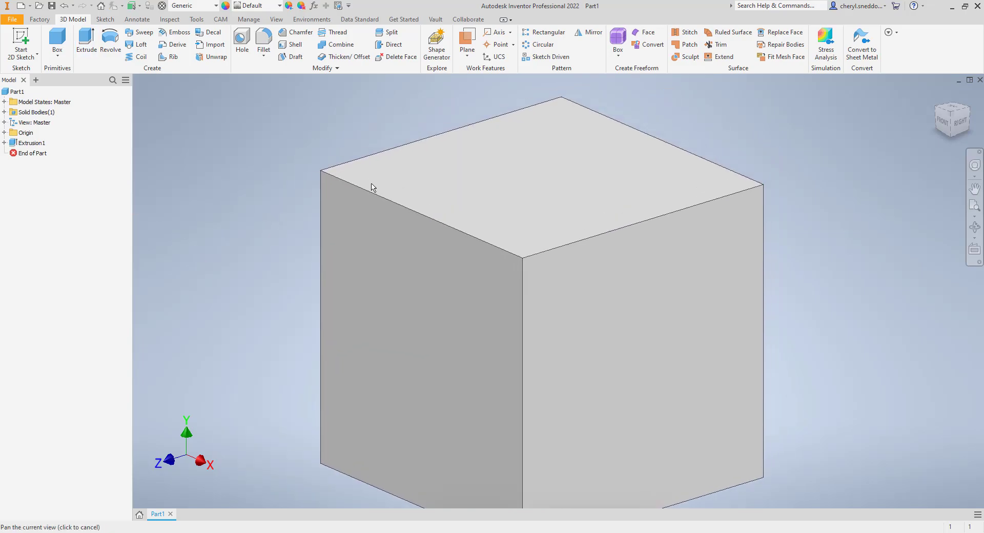
click(934, 95)
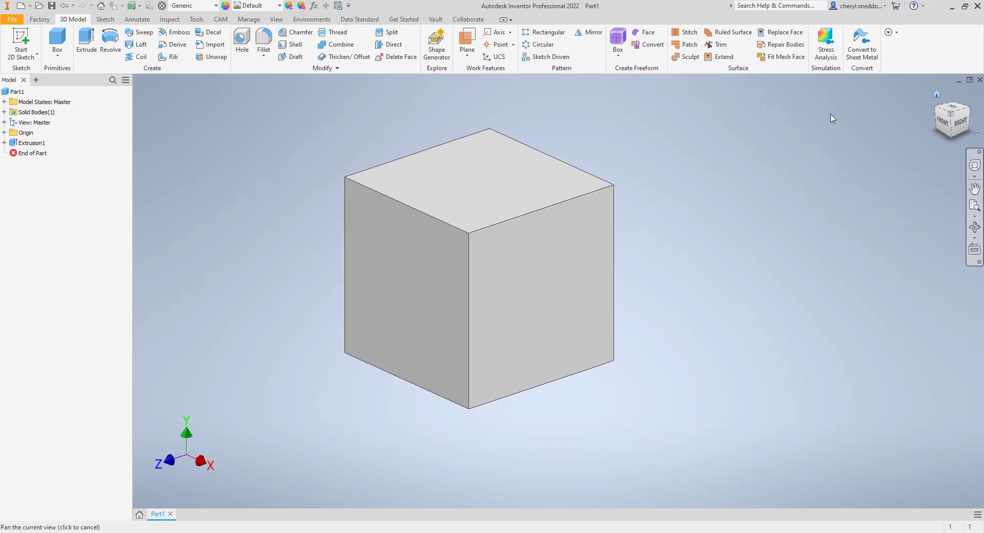
Save the part as BOX25x25x25 in the Parts folder, declining the Vault login.
click(51, 6)
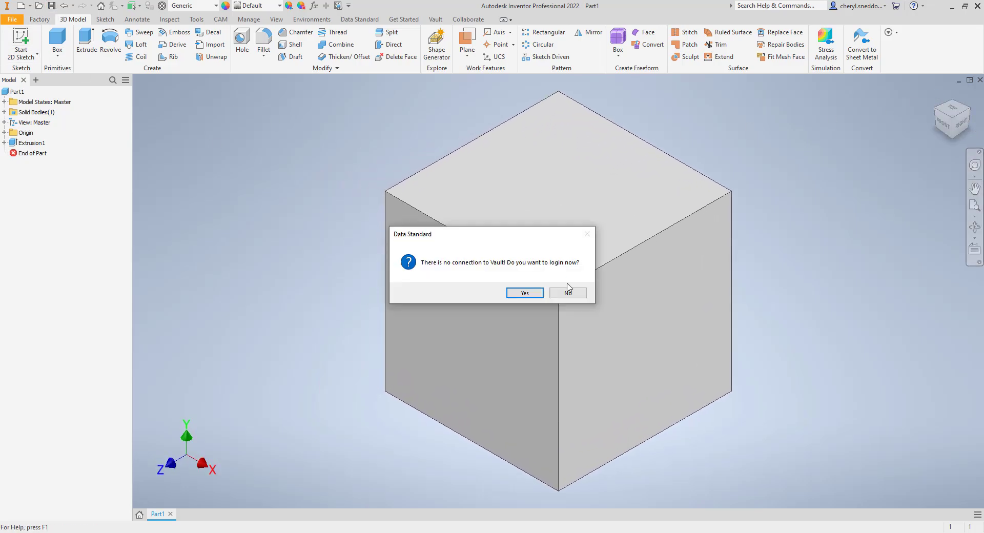
click(566, 292)
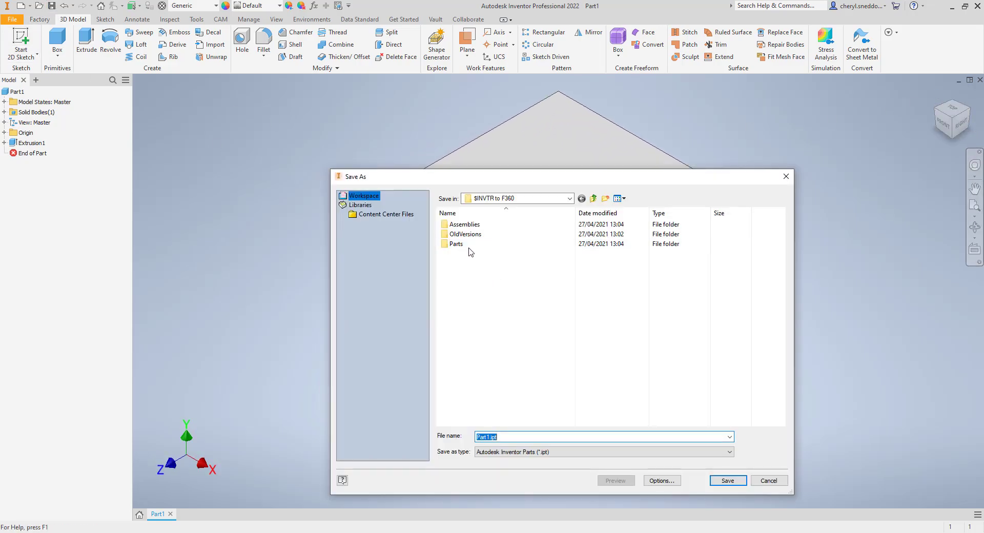
double_click(467, 244)
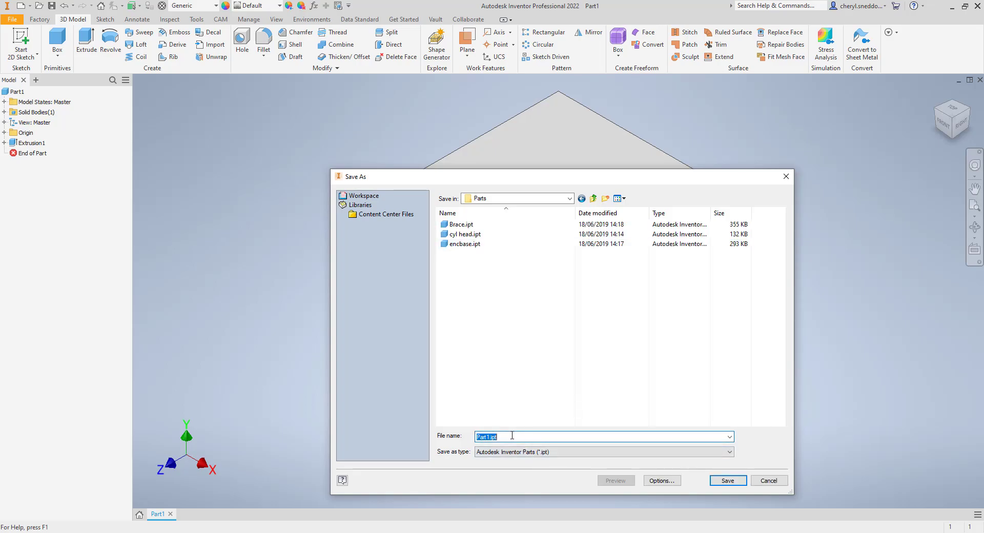
text(BOX25x25x25)
click(726, 482)
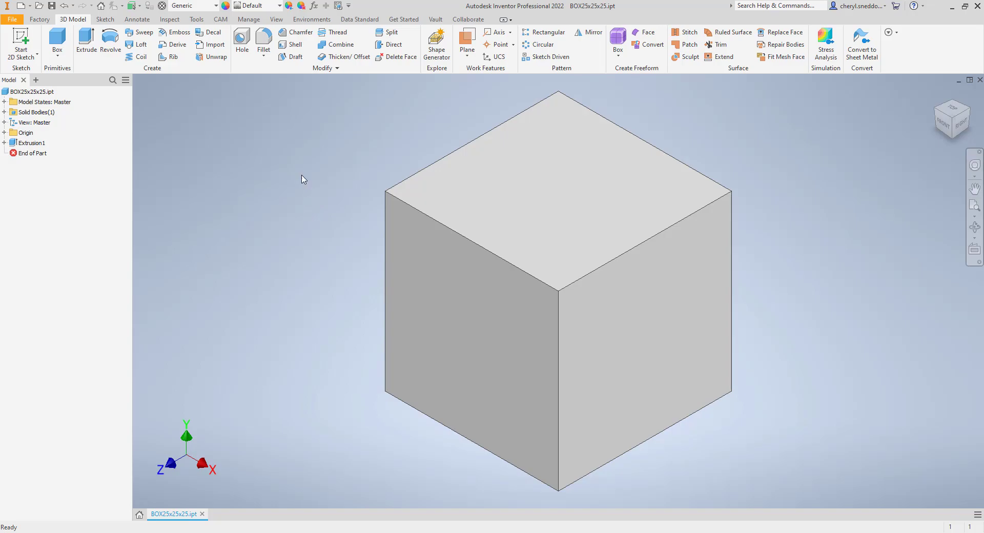
Start sending the part to Fusion 360 and select the personal team as its destination.
click(312, 22)
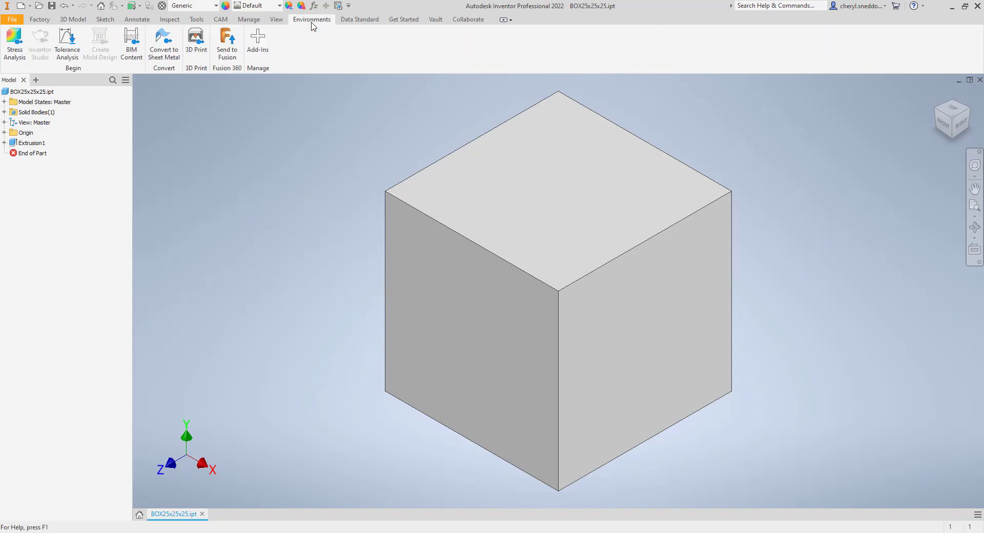
click(228, 54)
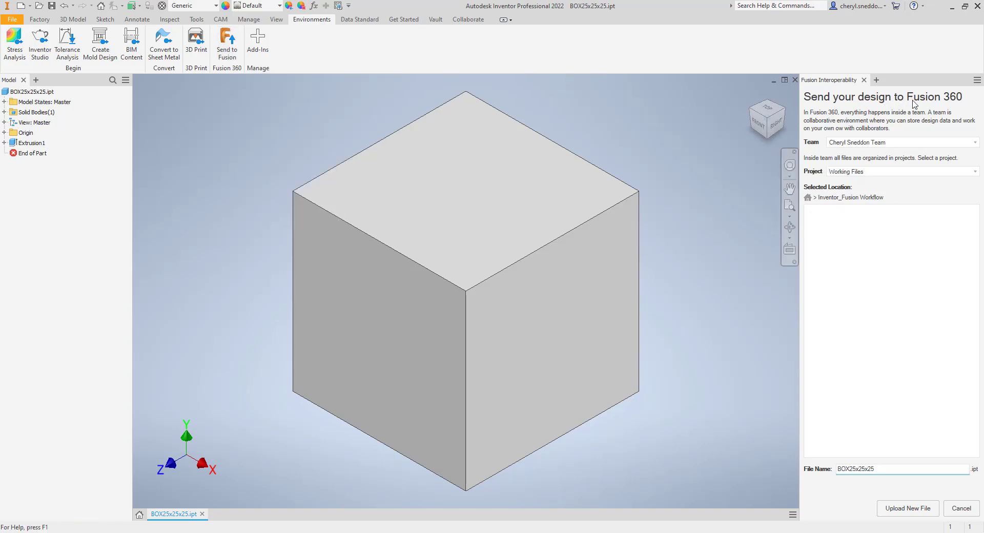
click(888, 145)
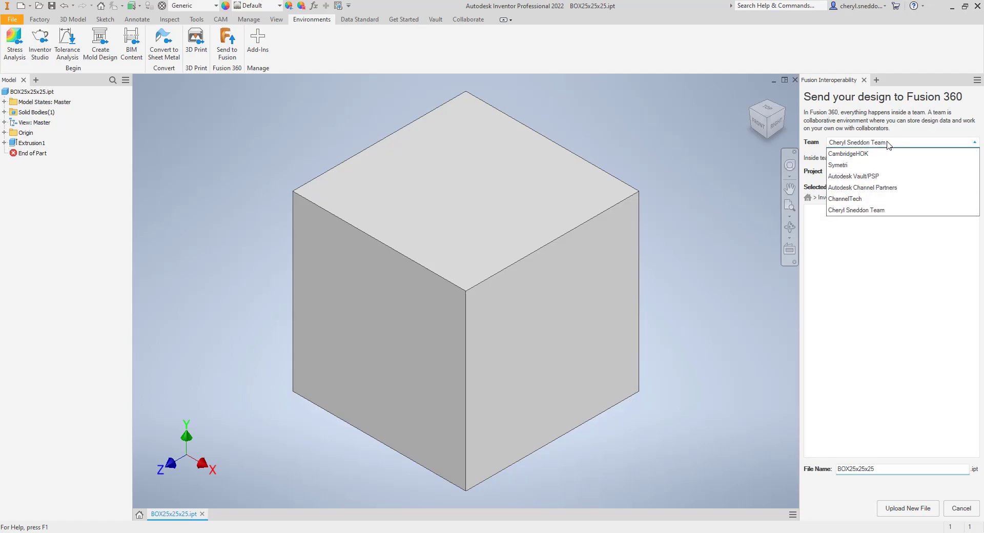
click(880, 210)
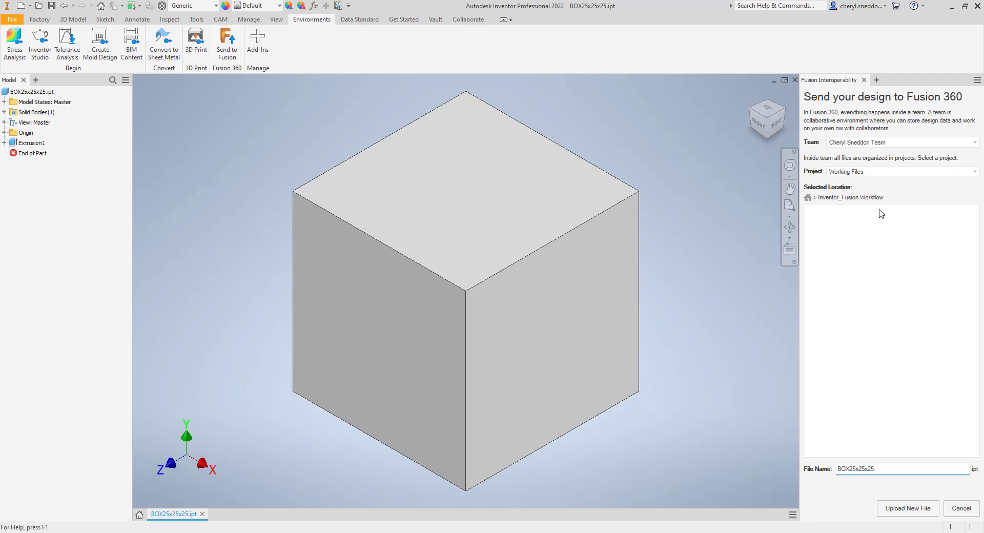
Switch the destination project to Training Files to view its folders.
click(860, 173)
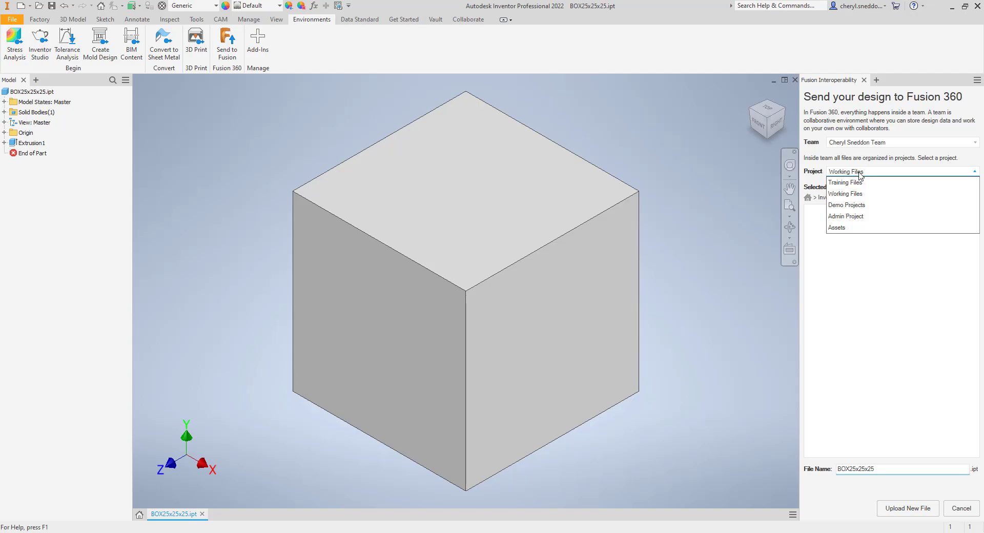
click(859, 173)
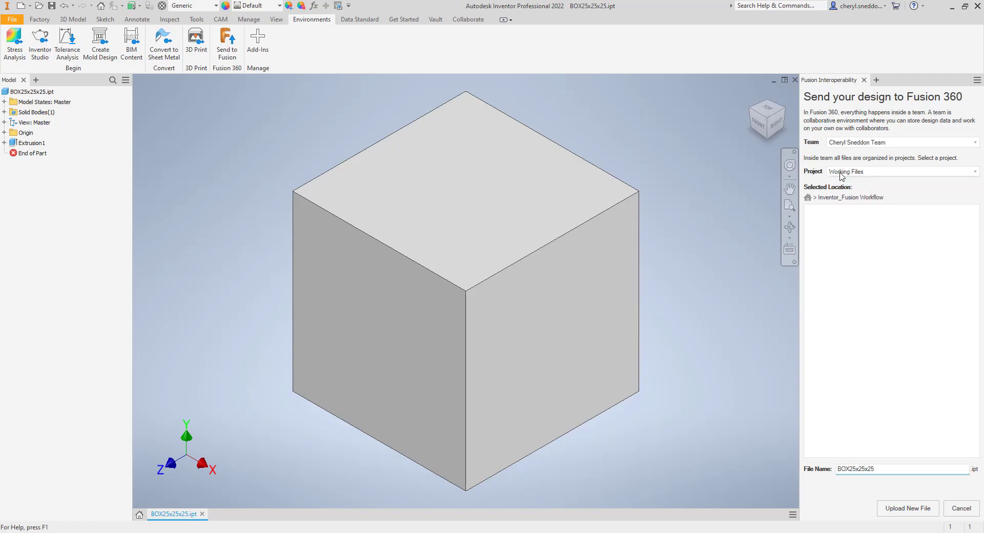
click(882, 174)
click(860, 183)
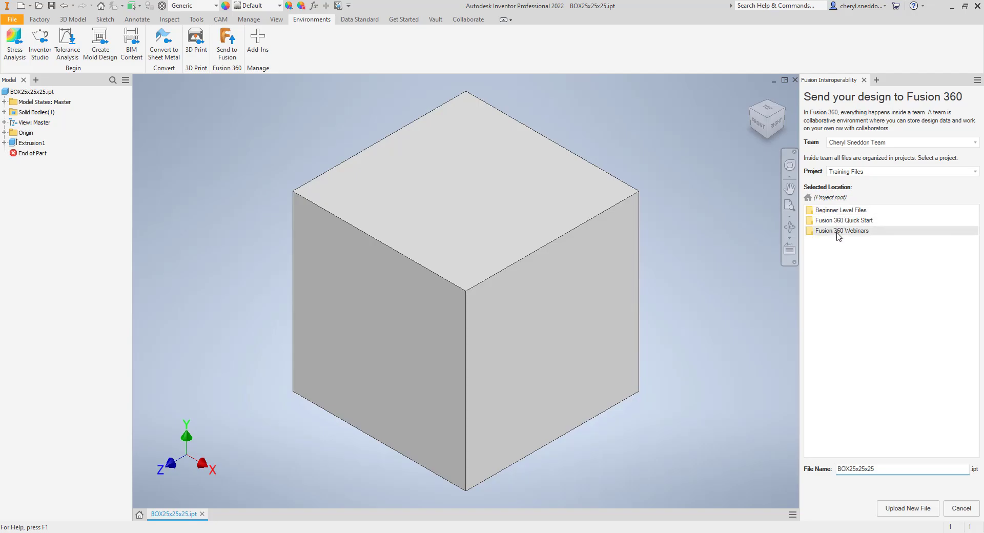
Set the destination to the Inventor_Fusion Workflow folder in the Working Files project and upload the part as a new file.
click(874, 172)
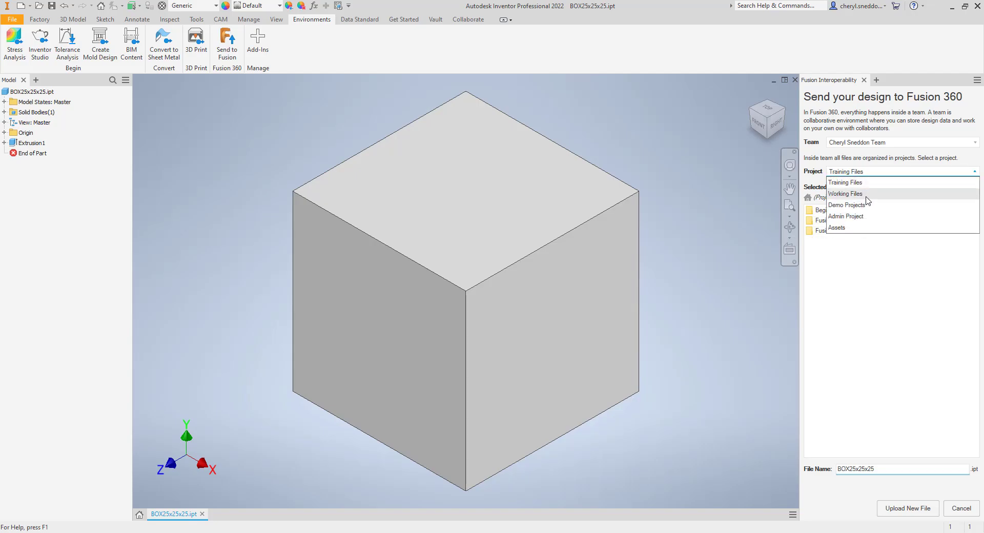
click(840, 194)
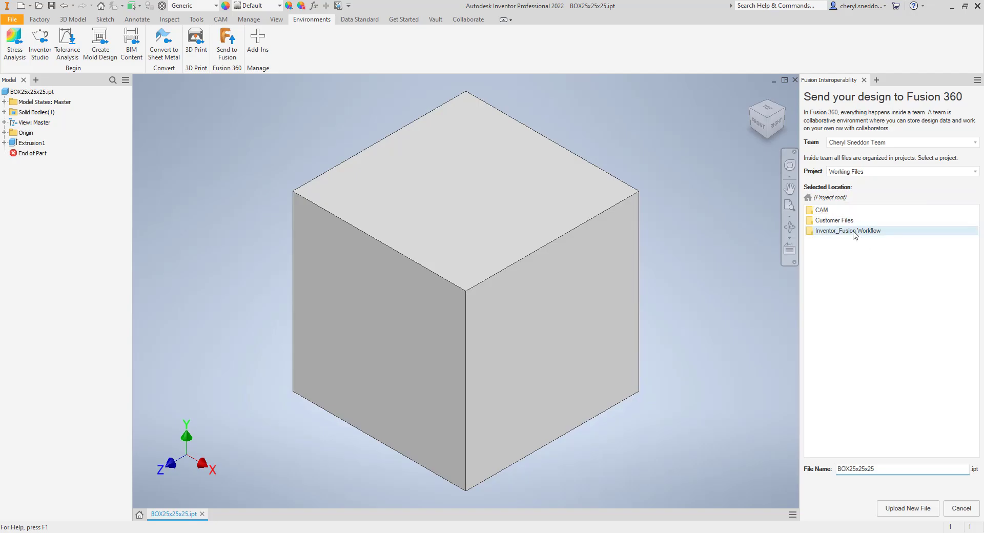
double_click(854, 232)
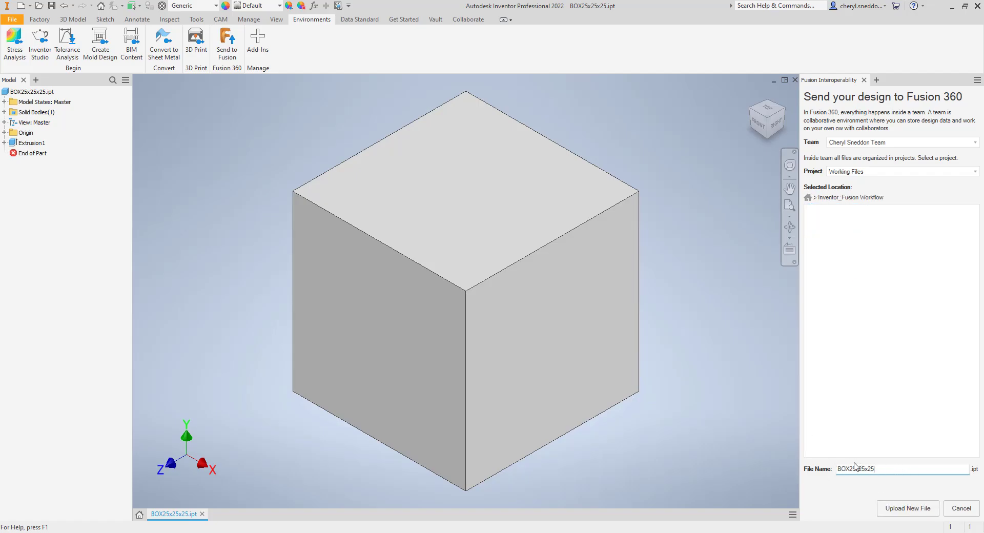
click(916, 512)
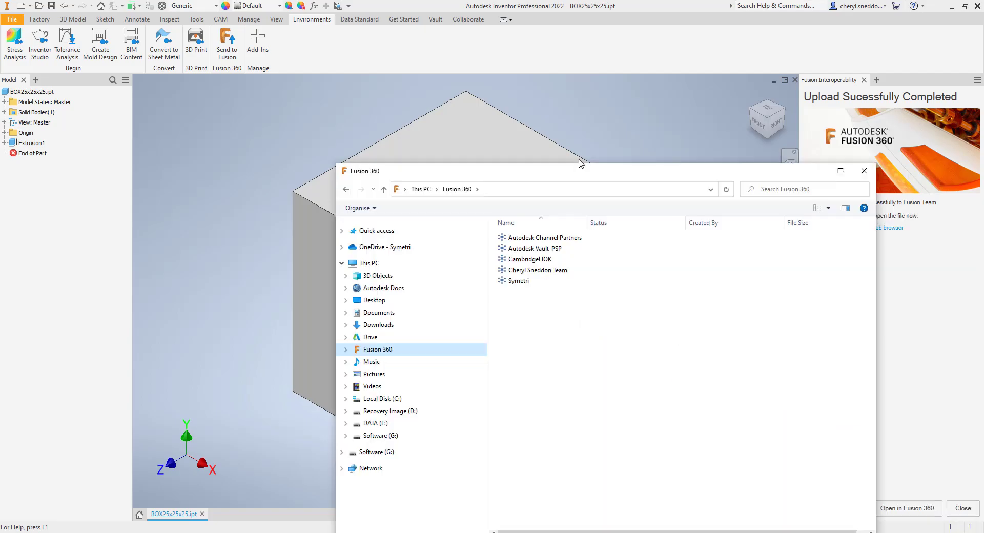
Check the uploaded part in File Explorer, in the personal team's Working Files > Inventor_Fusion Workflow folder, and return to Inventor.
double_click(526, 207)
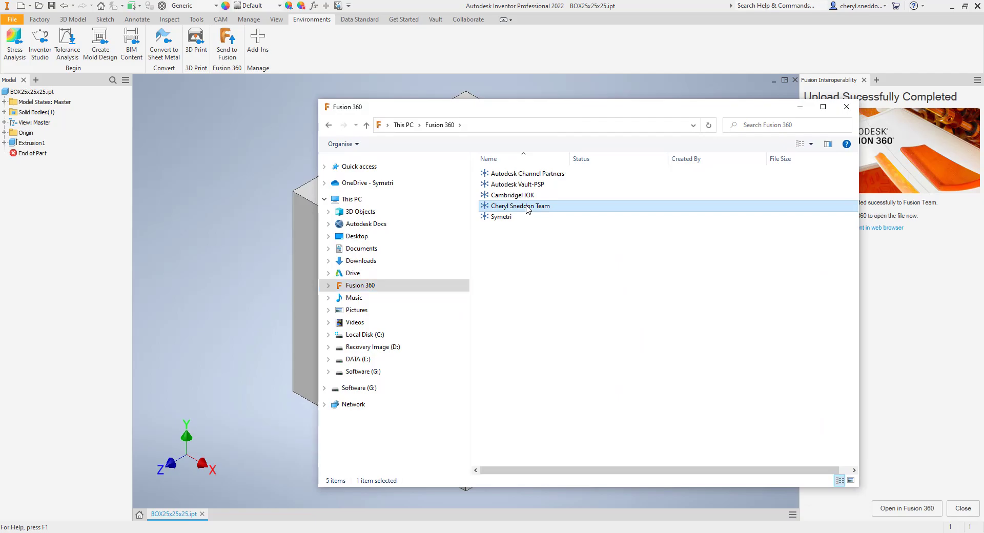
double_click(506, 218)
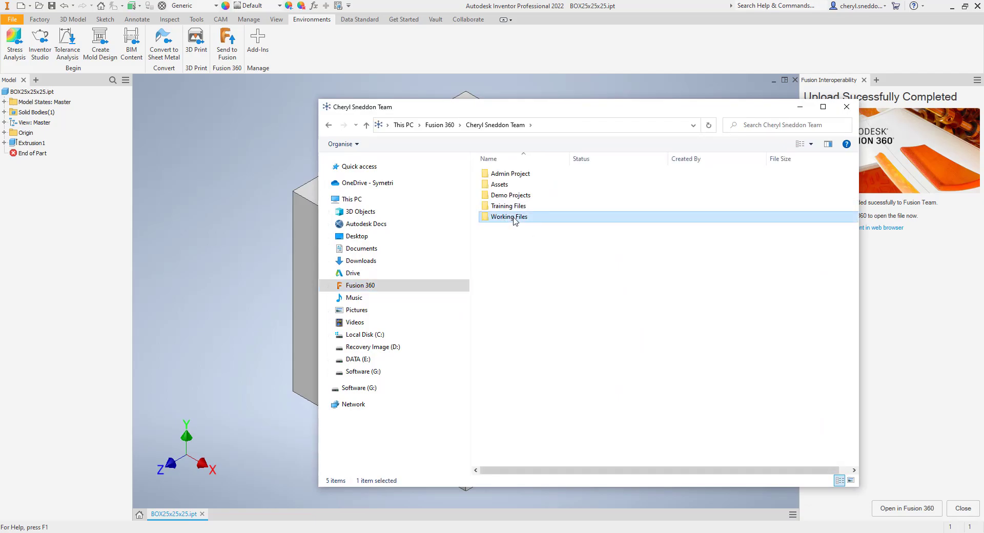
click(526, 200)
double_click(526, 200)
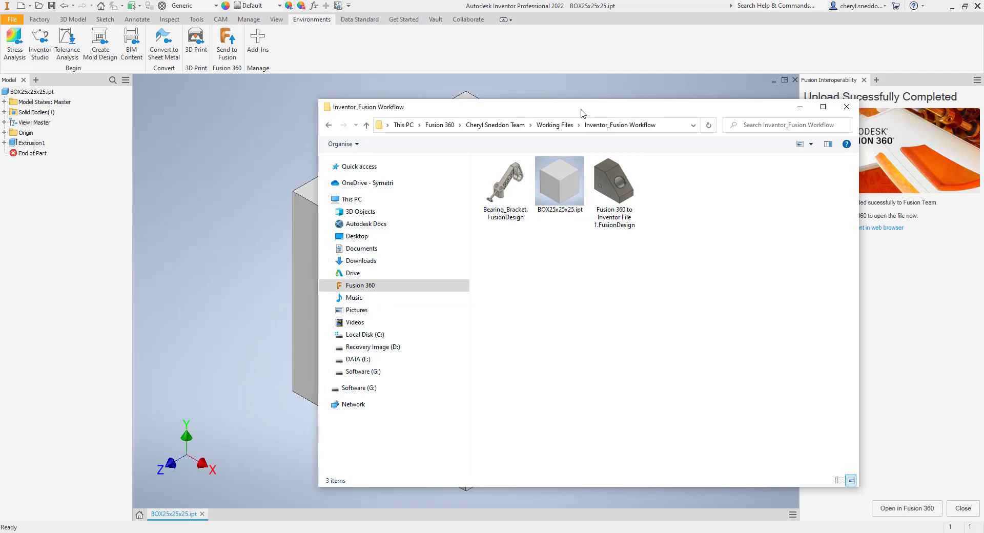
key(alt+Tab)
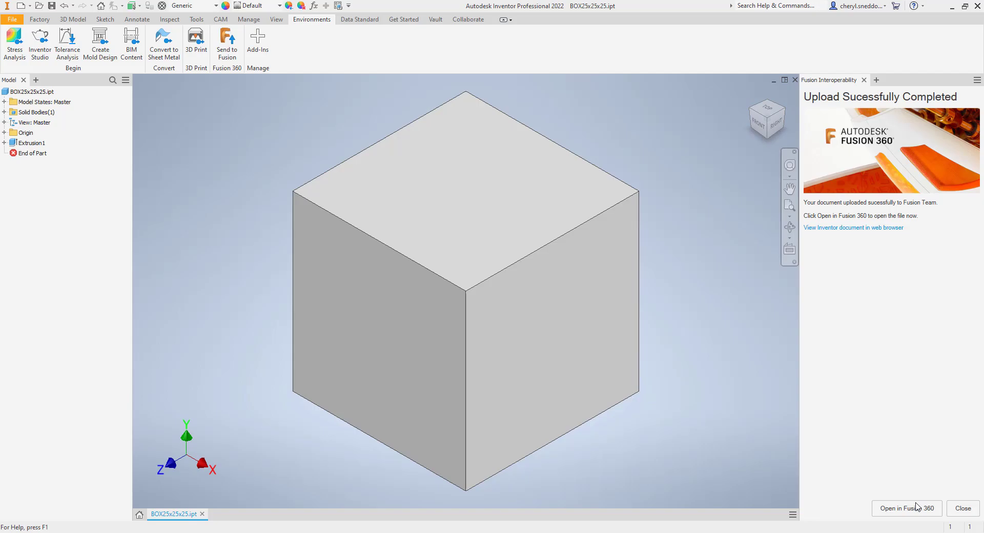
Open the uploaded part in Fusion 360 and browse the data to Working Files > Inventor_Fusion Workflow.
click(901, 513)
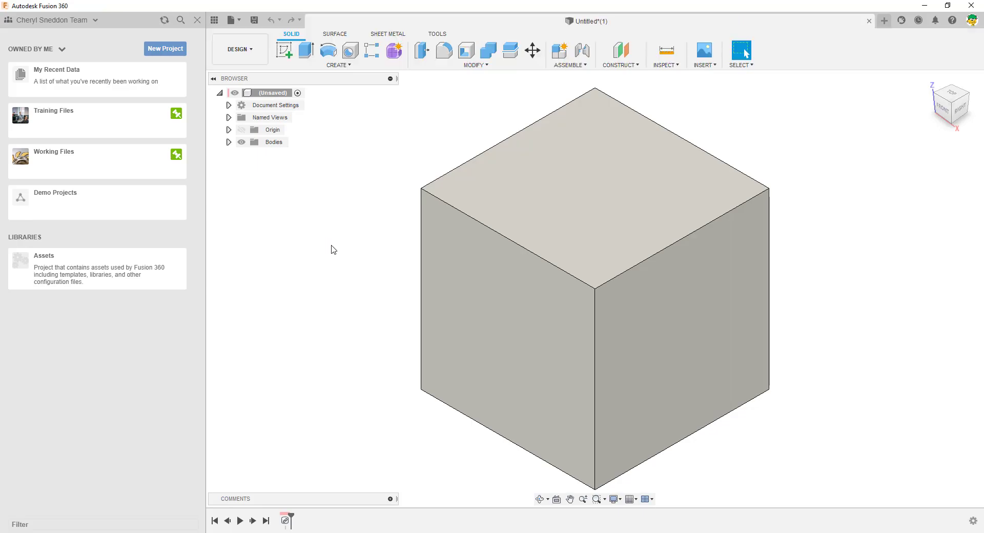
click(57, 171)
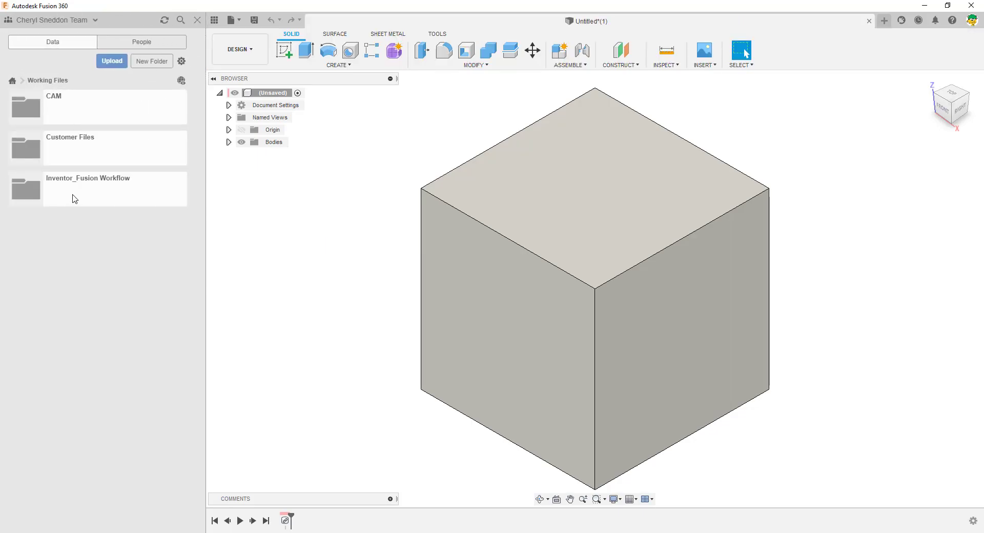
click(72, 197)
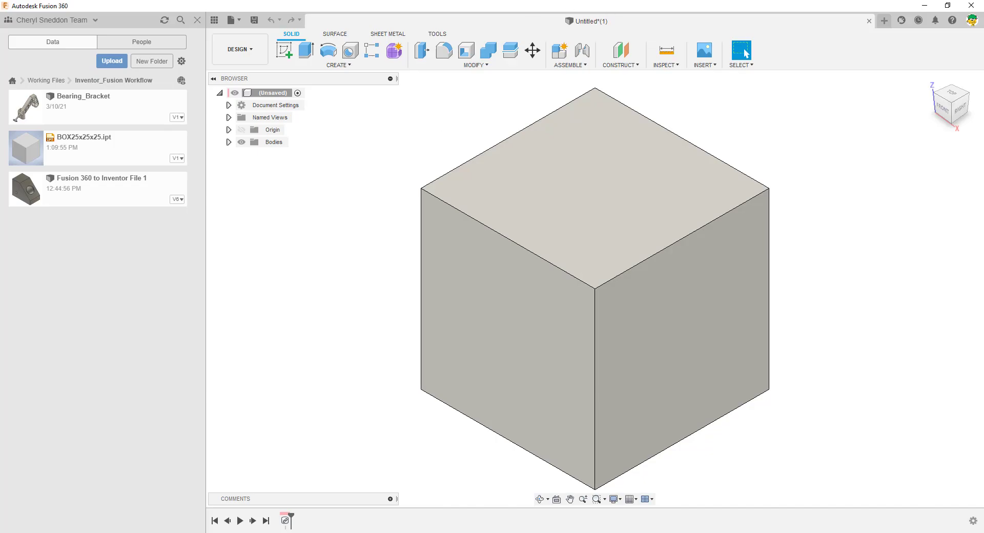
Switch back to Inventor and place a simple 3 mm through hole near the middle of the cube's top face.
key(alt+Tab)
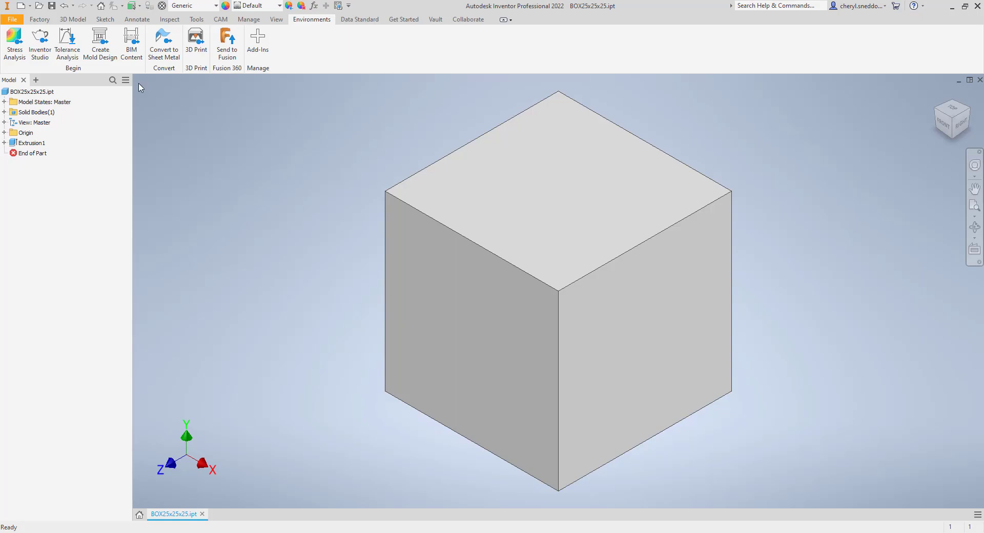
click(73, 19)
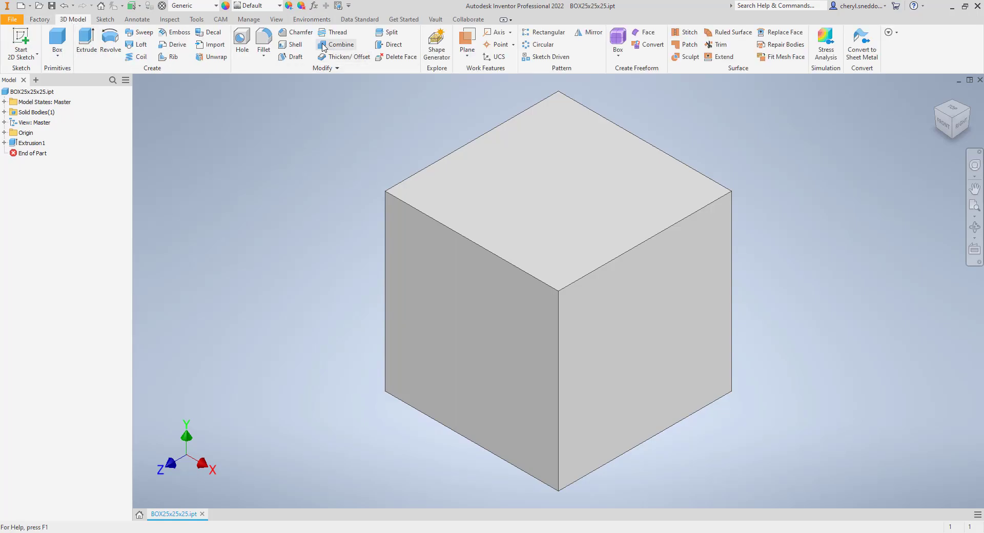
click(241, 41)
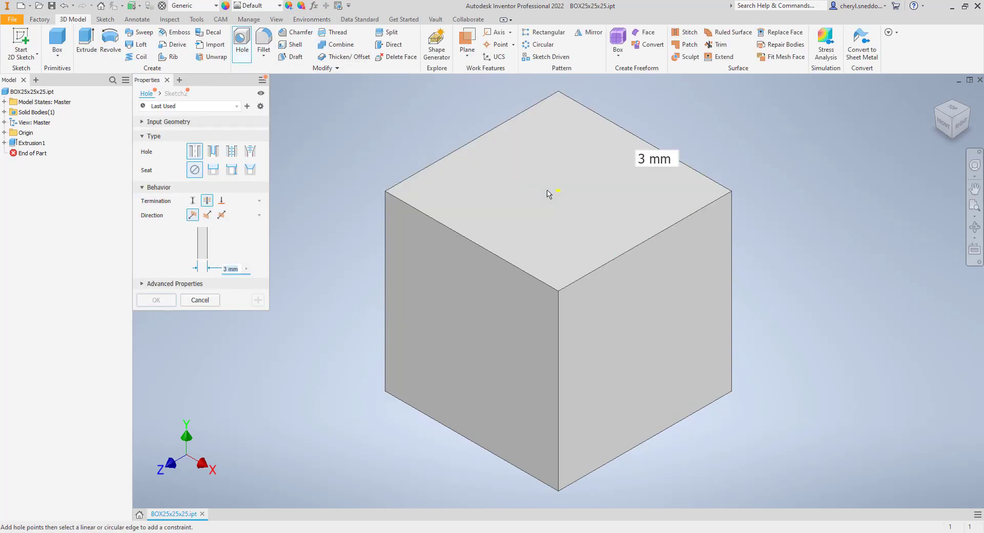
click(546, 190)
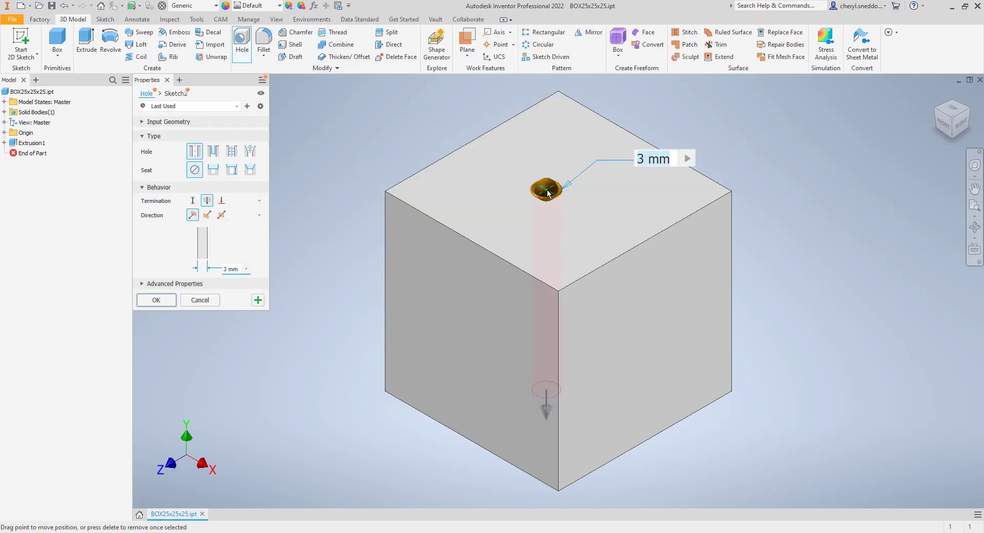
Centre the hole on the cube's top face by dimensioning it 25/2 mm from two adjacent edges and finish the feature.
click(471, 244)
text(25/2)
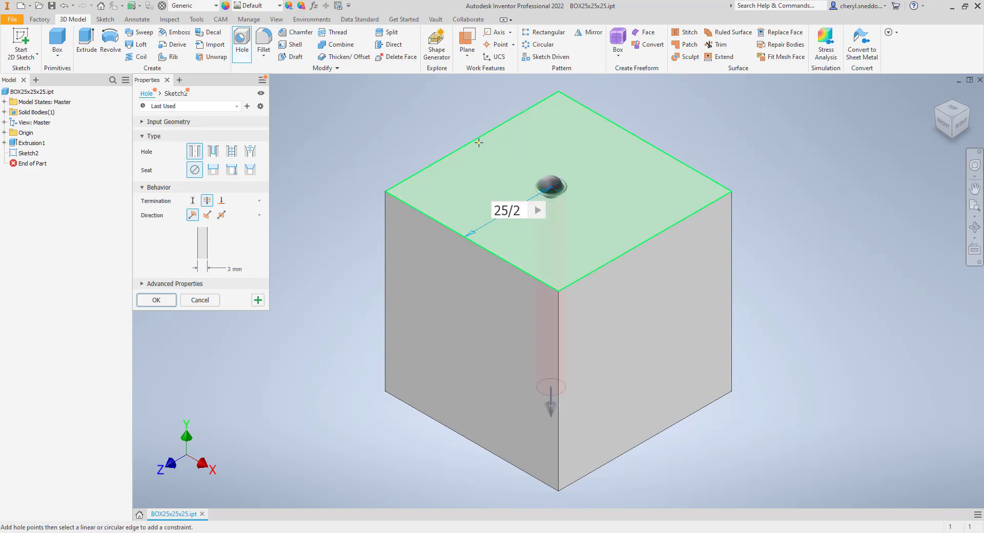
key(Return)
click(480, 138)
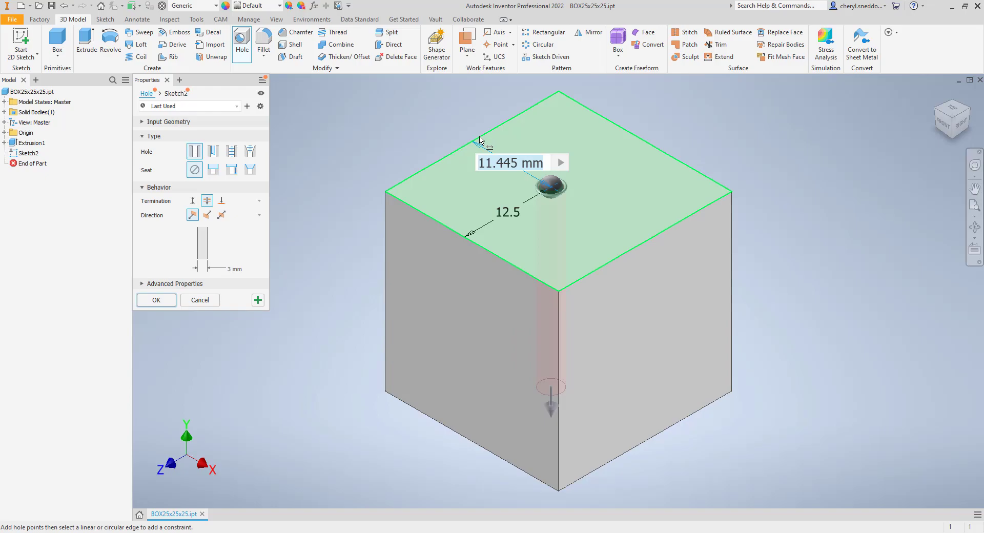
text(25/2)
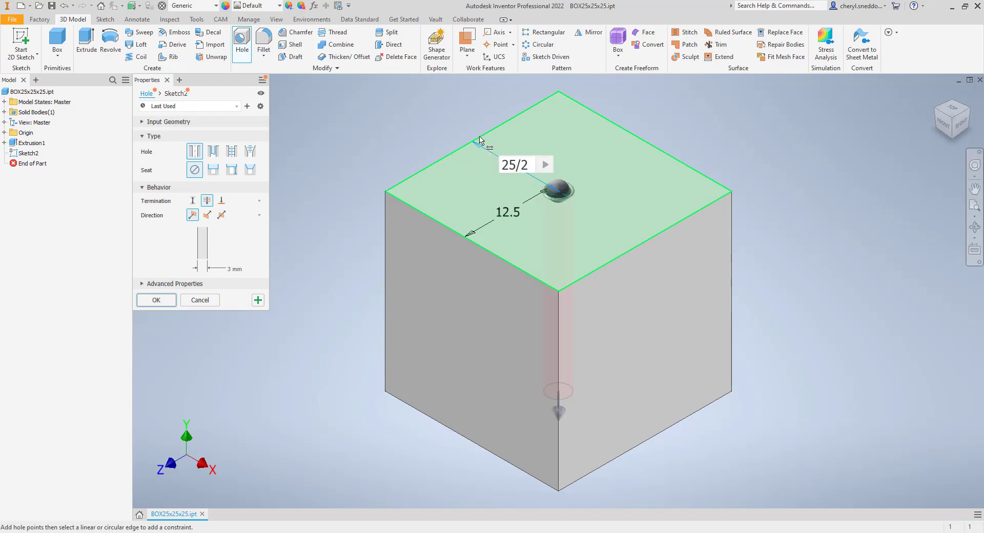
click(157, 299)
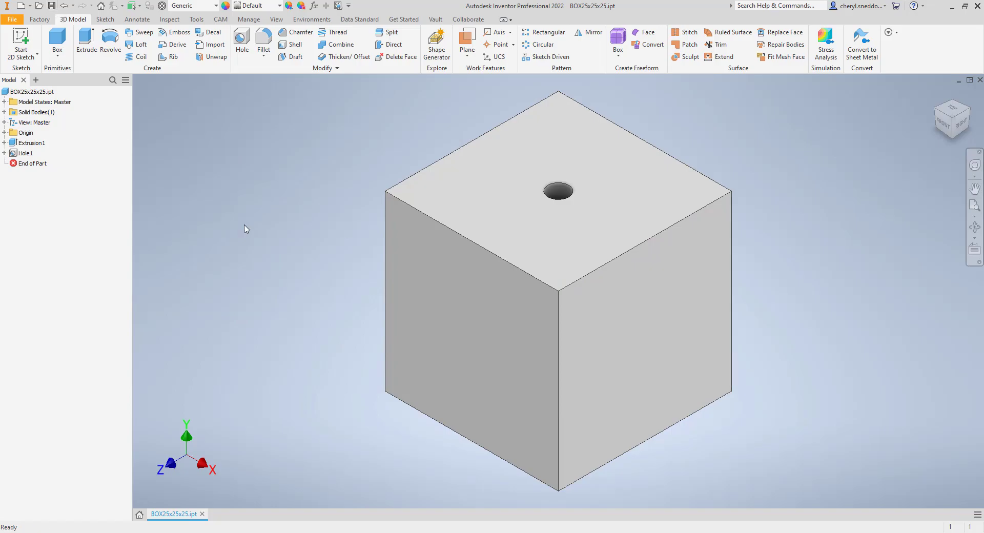
Send the modified cube to Fusion 360 as a new version of BOX25x25x25.ipt and open it there.
click(309, 23)
click(227, 56)
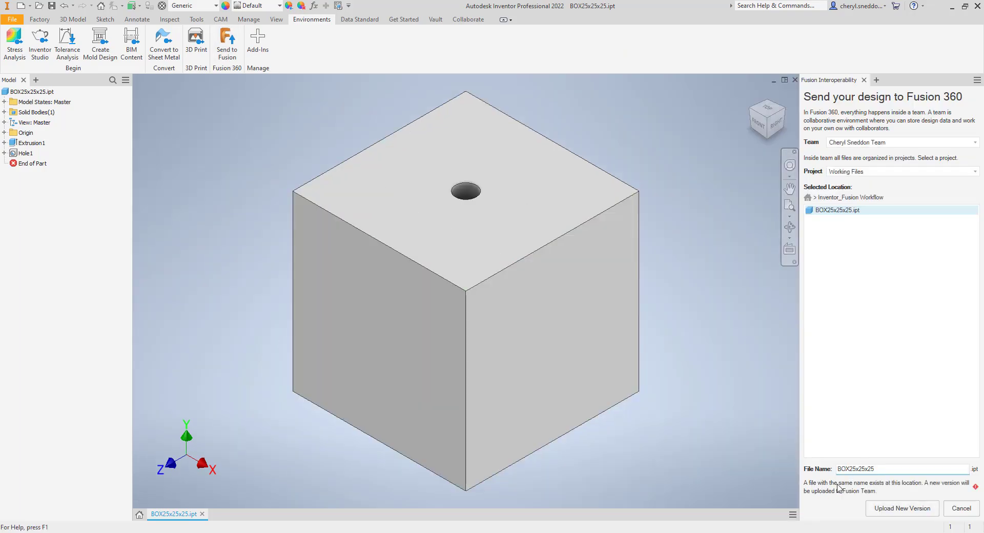
click(949, 494)
click(890, 511)
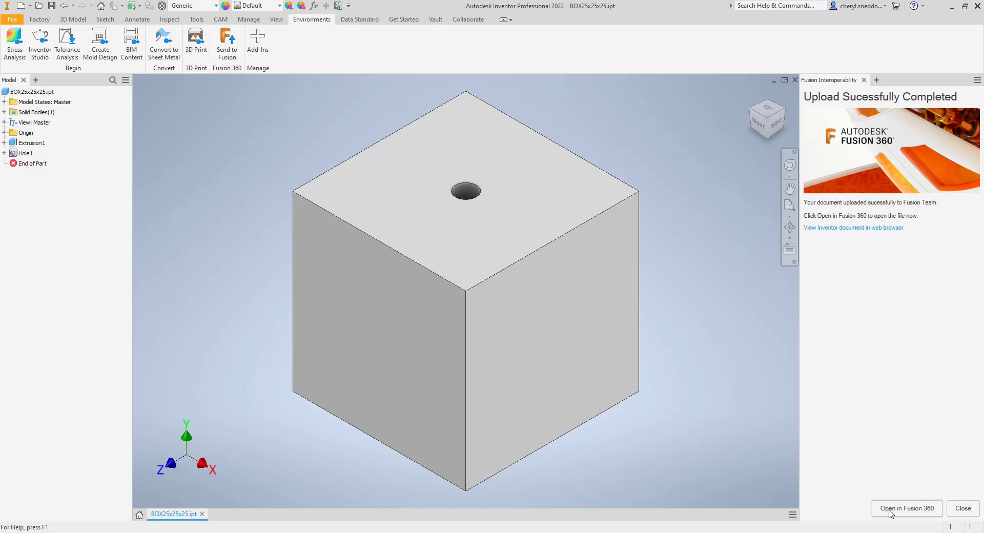
click(889, 511)
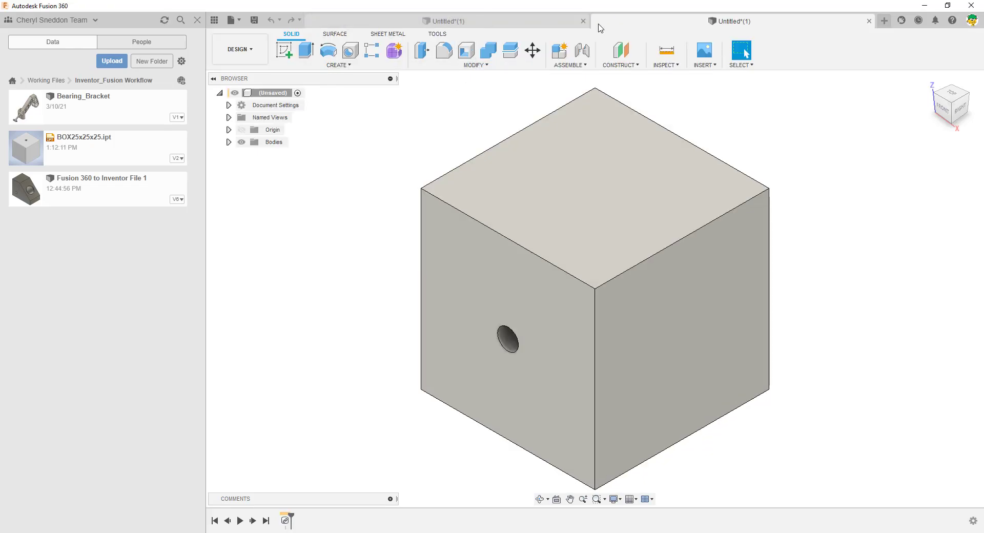
Update the earlier untitled design to the latest component version and close the duplicate untitled design.
click(410, 22)
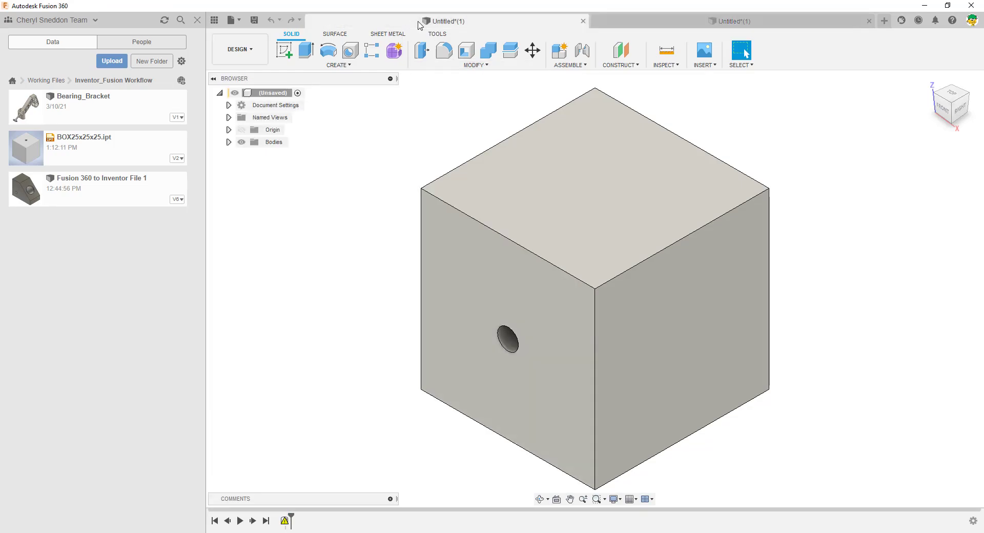
click(745, 25)
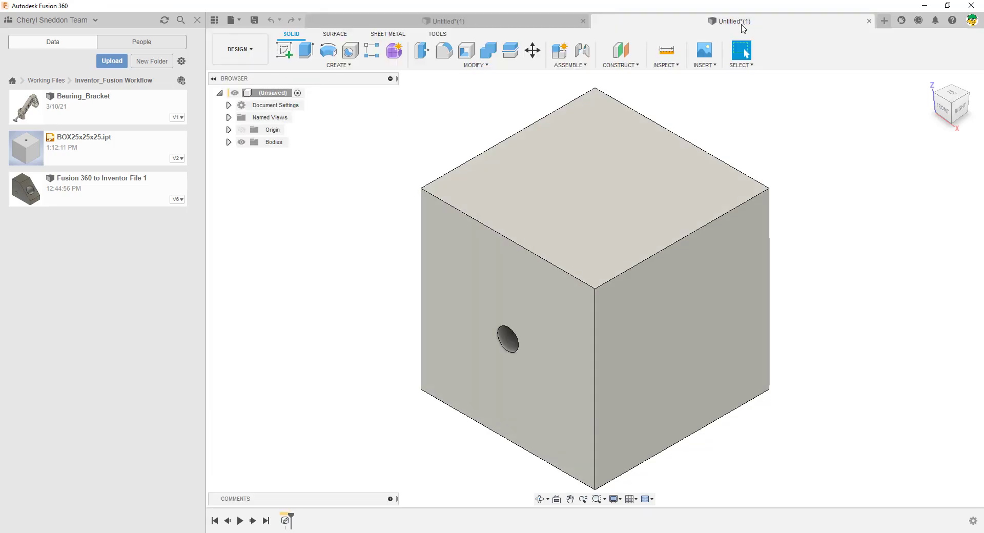
click(401, 22)
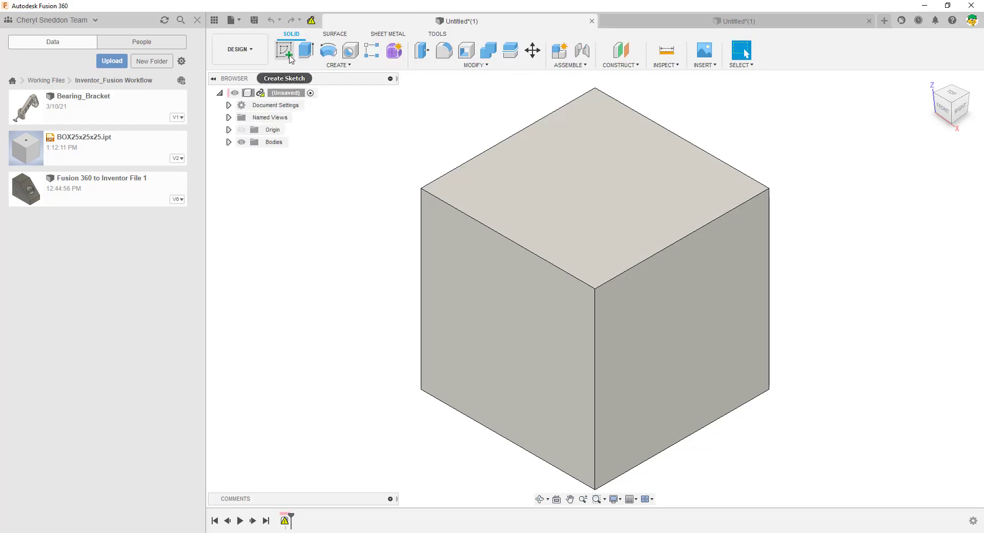
click(311, 21)
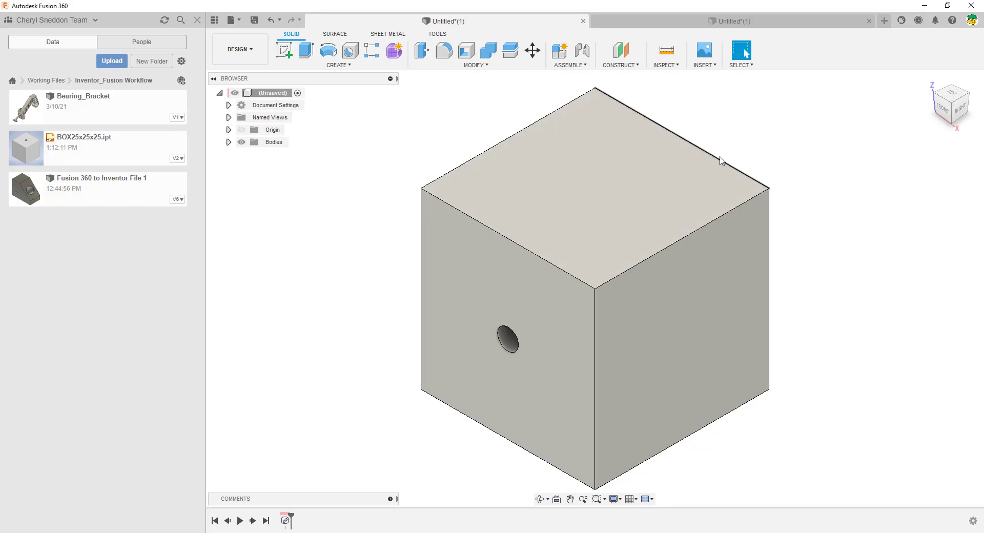
click(869, 22)
click(490, 286)
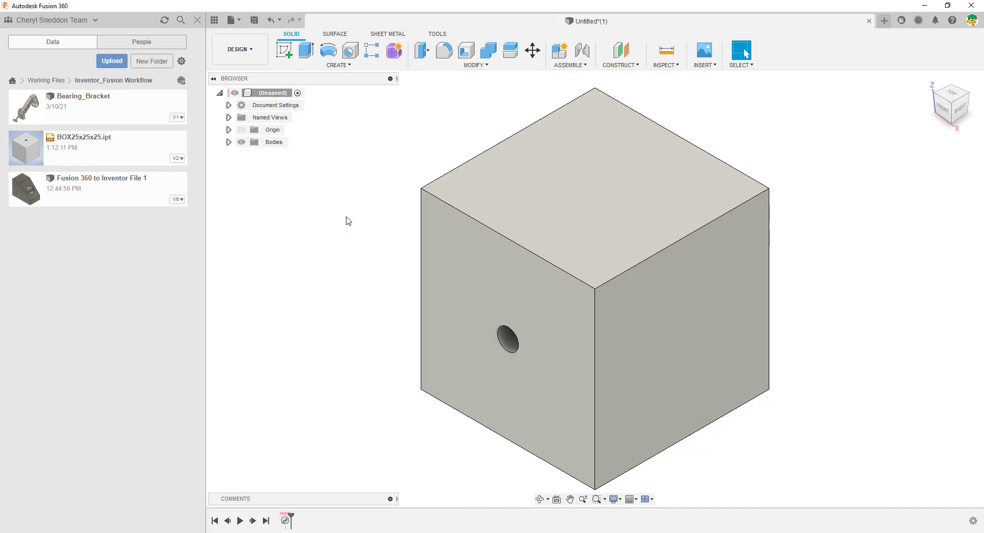
Switch to Inventor and add a simple 3 mm through hole near the middle of the cube's front-left side face.
key(alt+Tab)
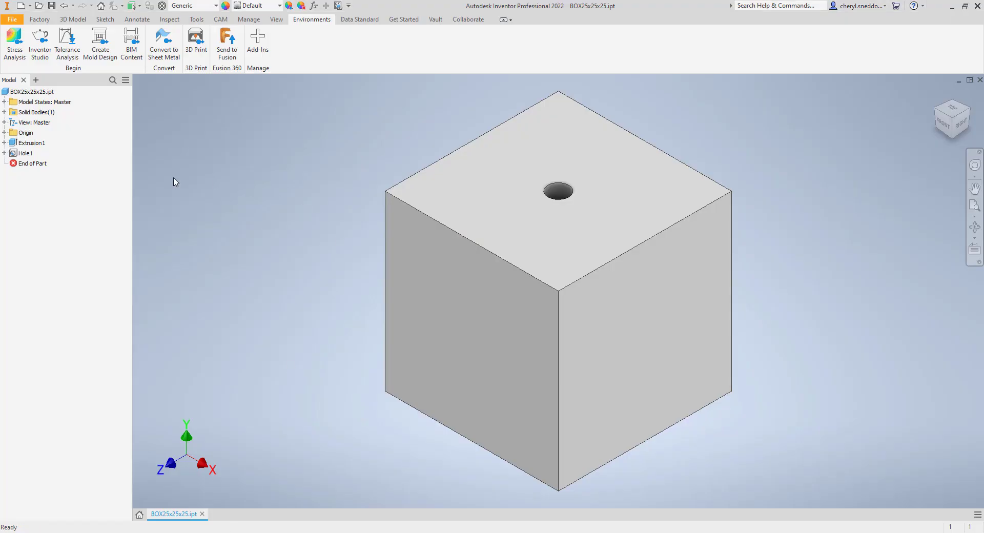
click(73, 19)
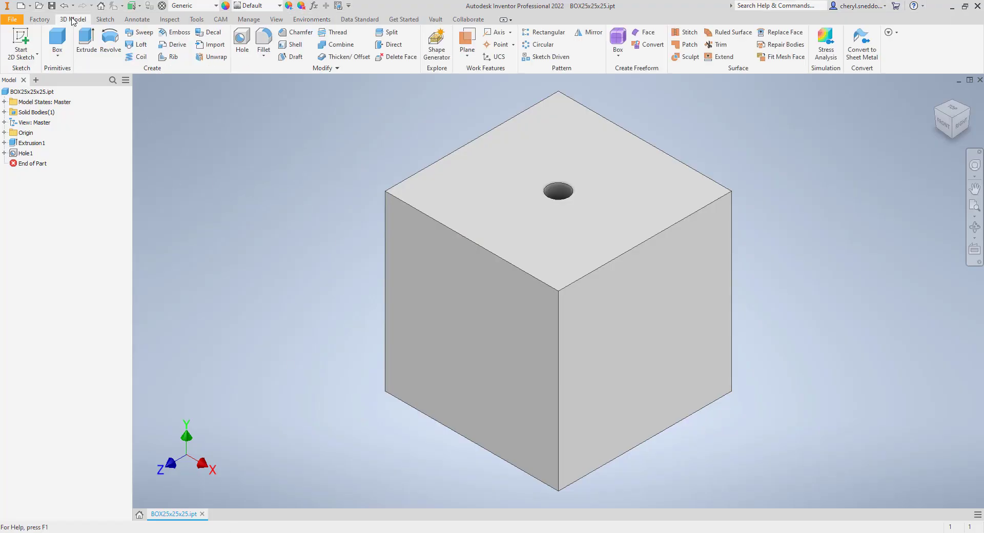
click(242, 41)
click(463, 343)
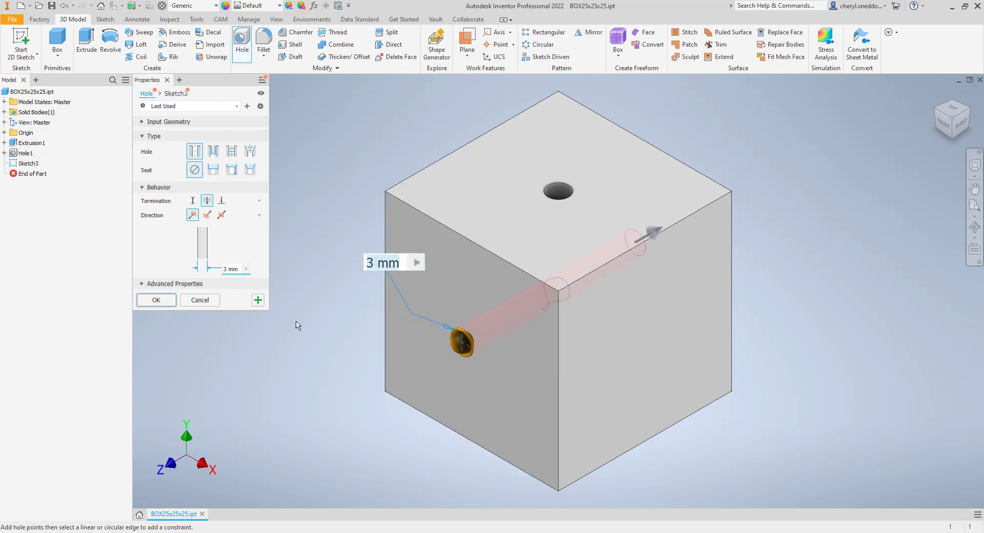
click(156, 299)
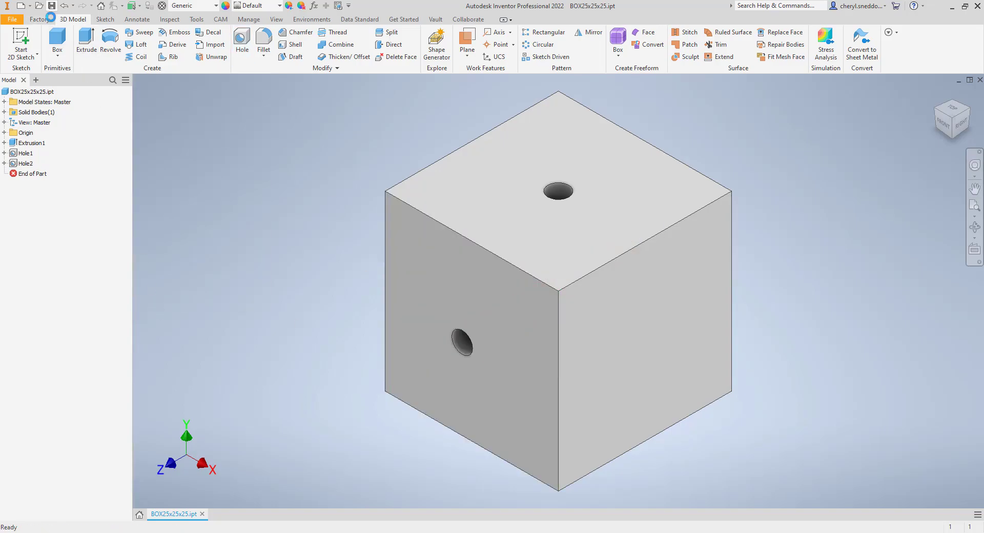
Upload the cube with both holes as a new version, switch to Fusion 360 and update the design to the latest version.
click(312, 20)
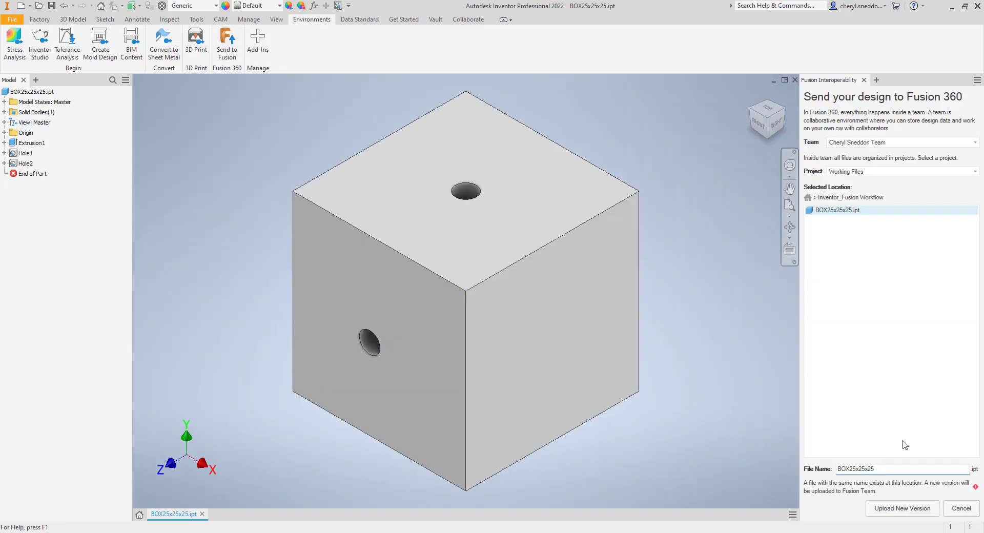
click(904, 508)
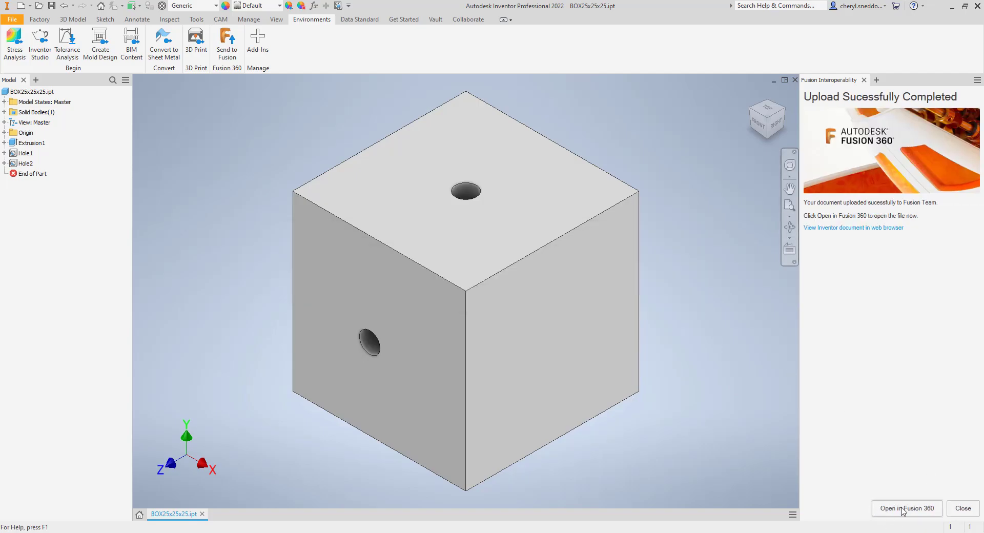
click(962, 508)
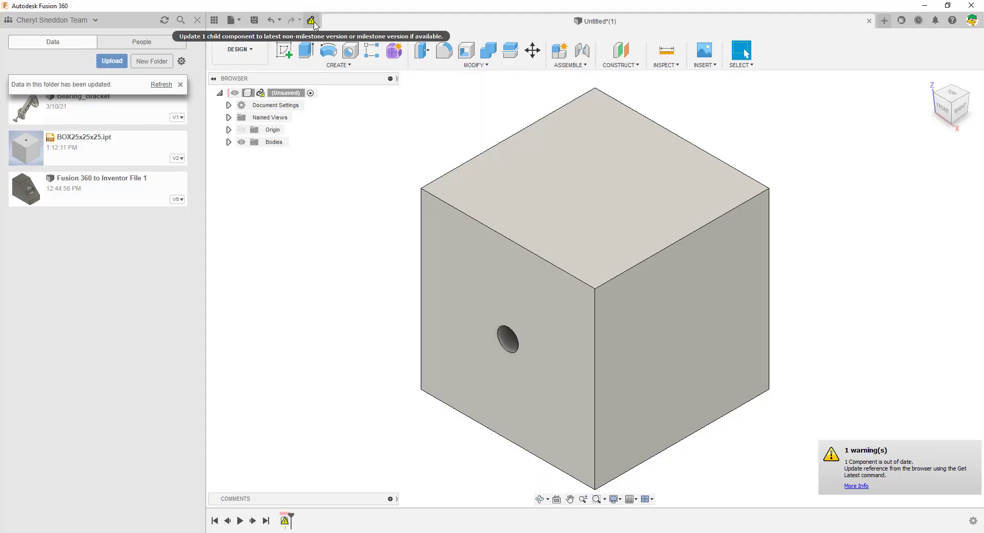
click(312, 22)
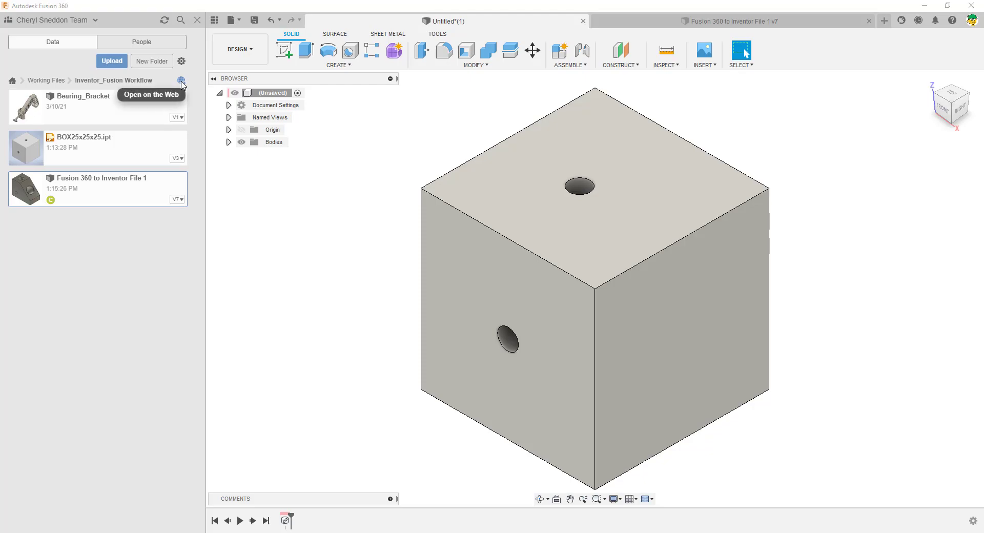
Look up the Desktop Connector install option in the folder's Fusion Team web page and view the Fusion 360 drive in File Explorer.
click(182, 81)
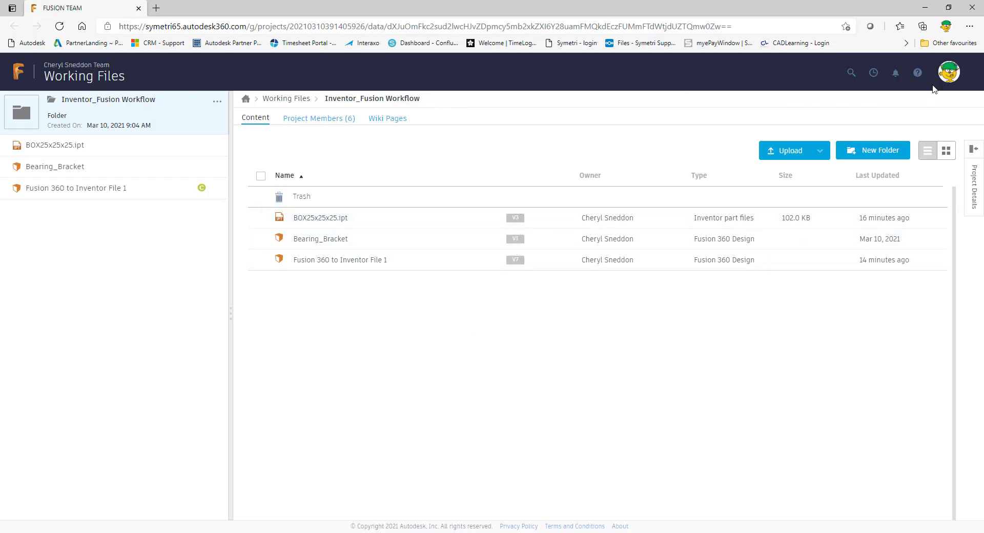
click(946, 77)
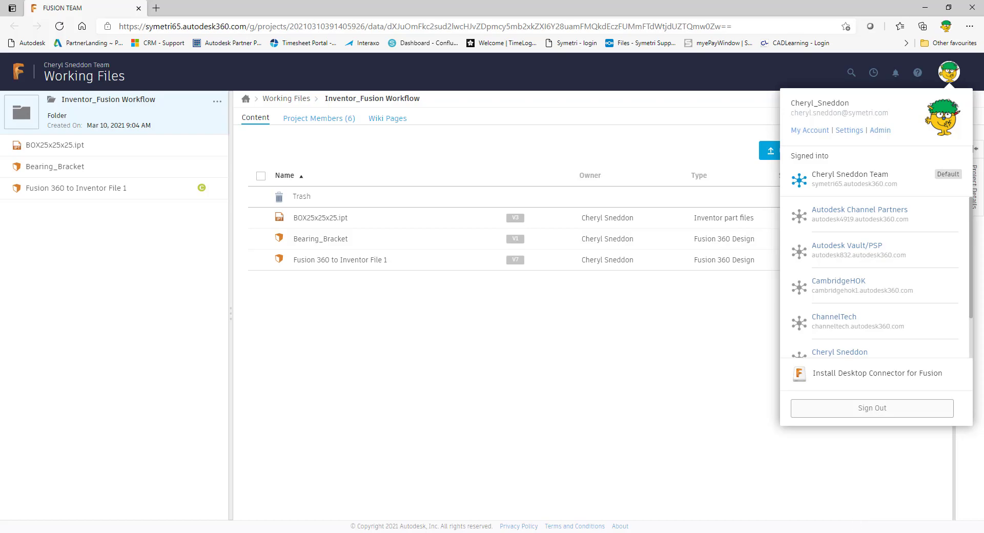
click(859, 532)
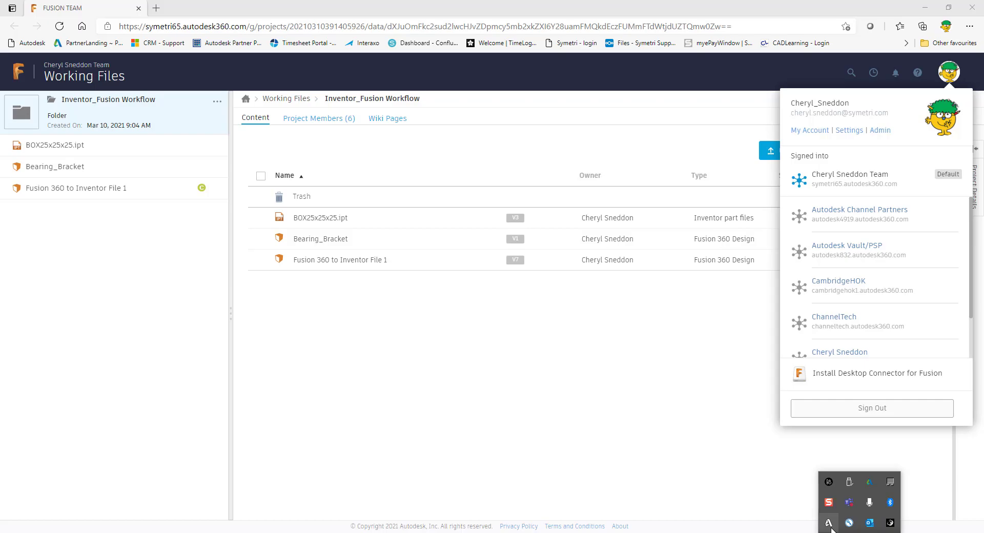
click(95, 509)
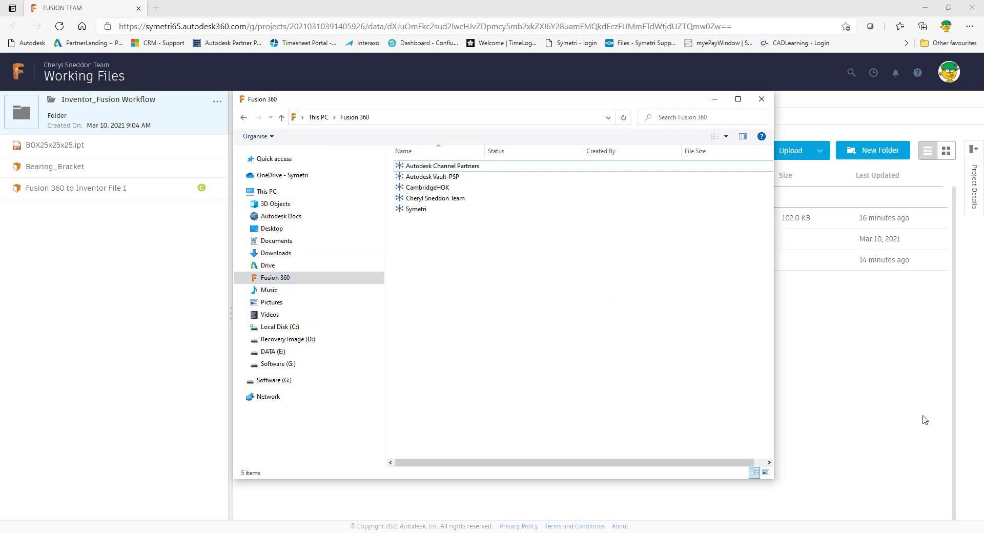
click(761, 99)
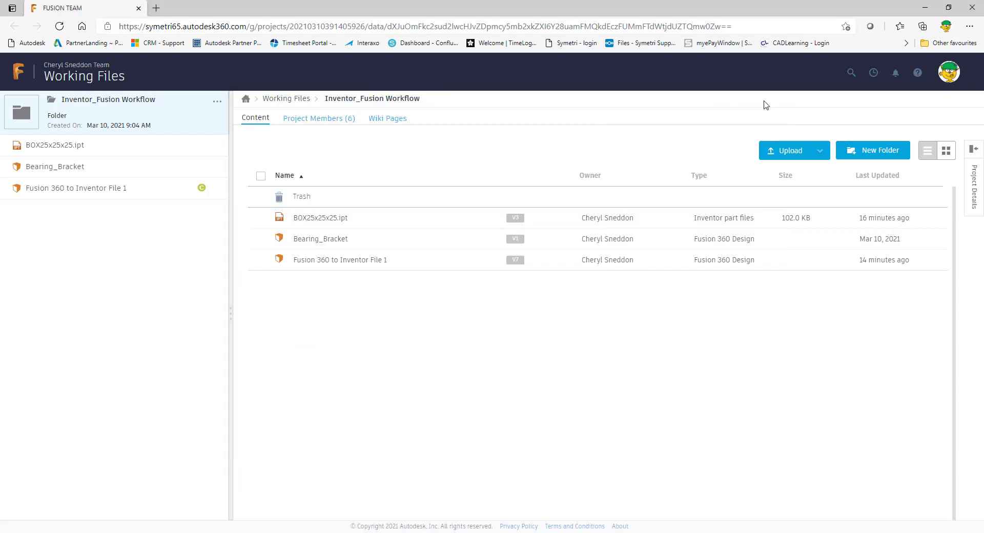
click(929, 9)
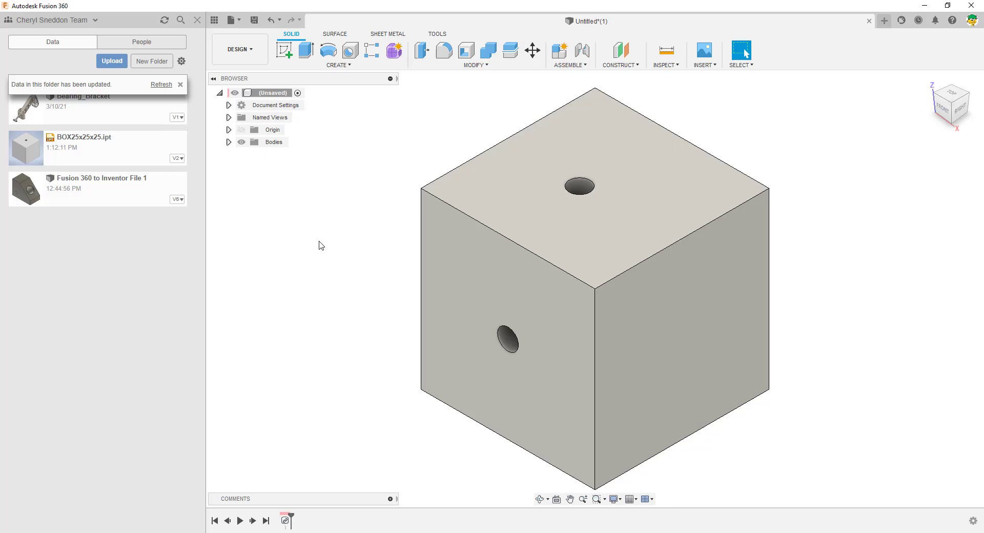
Refresh the folder data in Fusion 360, switch to Inventor and start opening a file from the Fusion 360 drive.
click(164, 85)
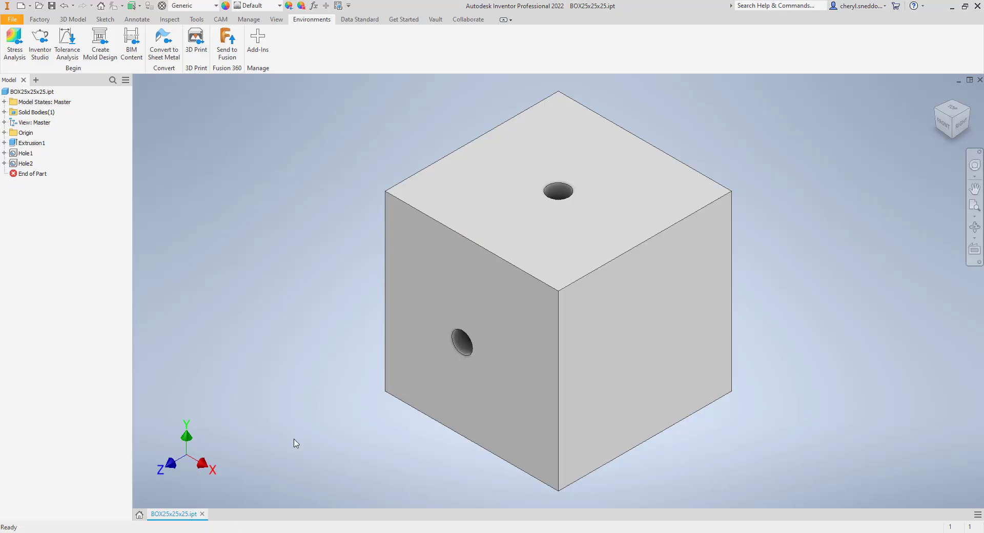
click(13, 20)
click(233, 123)
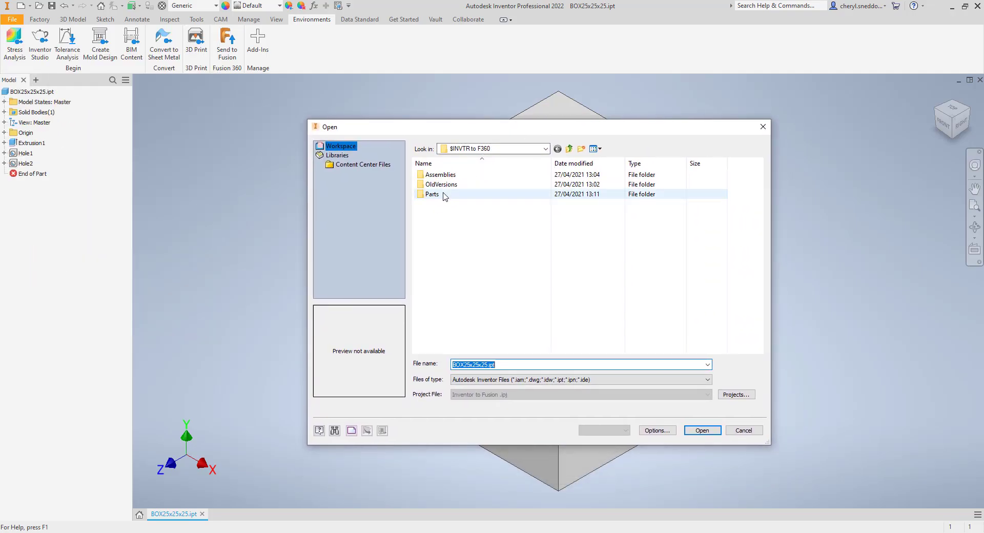
double_click(444, 194)
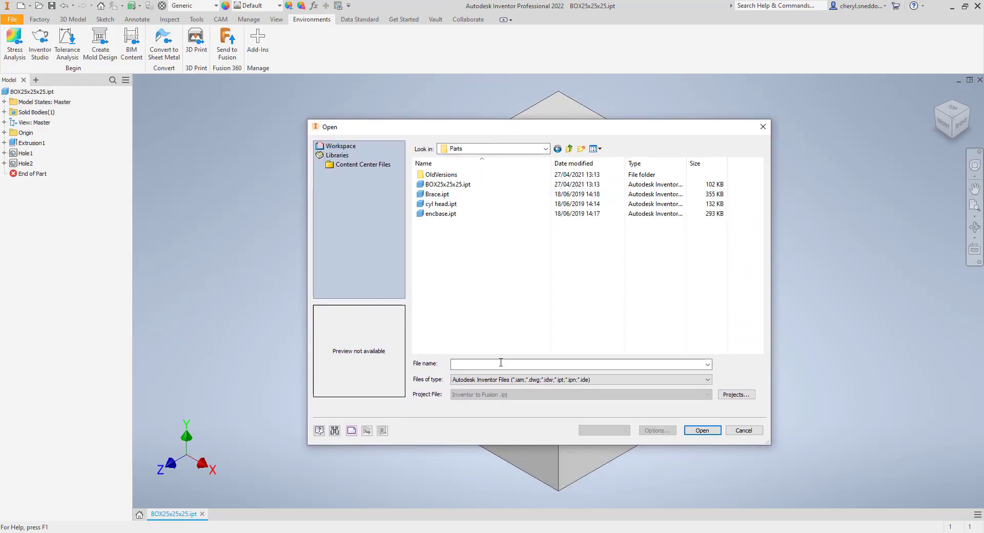
click(514, 149)
click(472, 298)
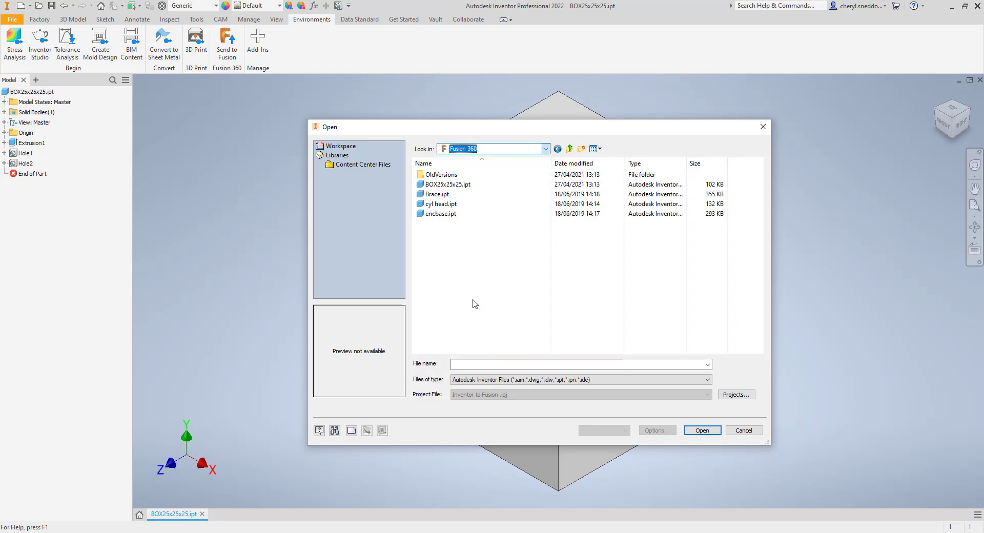
Browse the personal team to Working Files > Inventor_Fusion Workflow and set the file type filter to All Files (*.*).
click(450, 204)
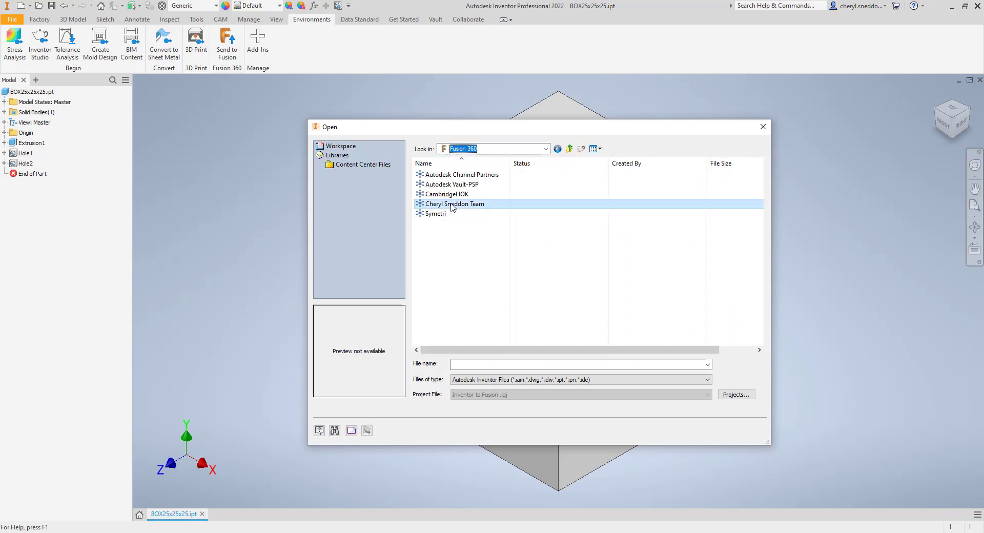
double_click(451, 204)
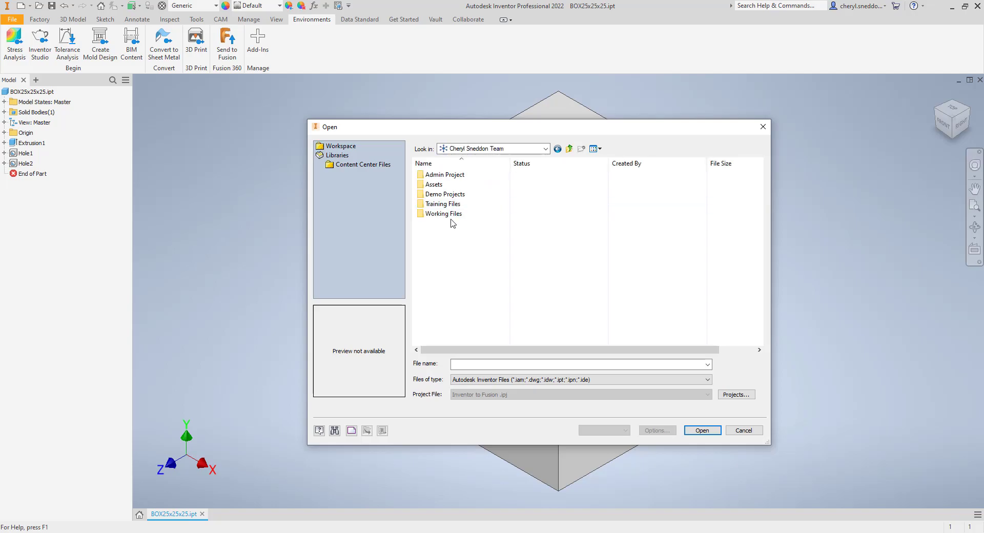
click(451, 215)
double_click(450, 215)
click(453, 195)
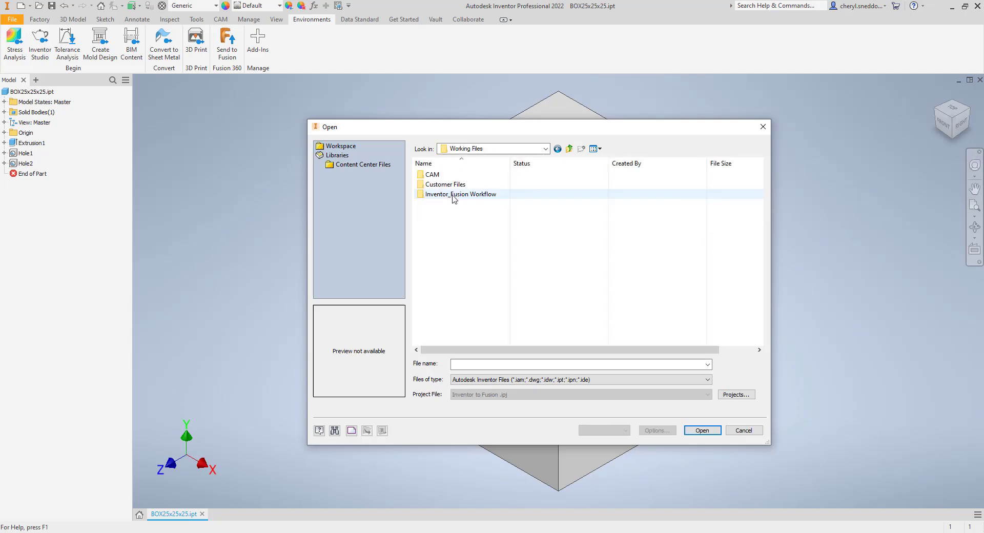
double_click(453, 195)
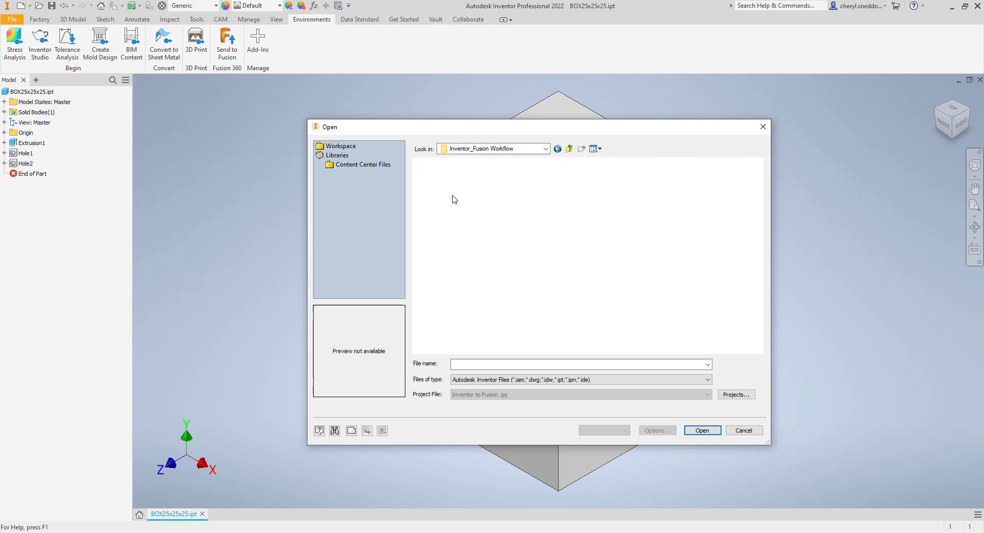
click(512, 379)
click(467, 370)
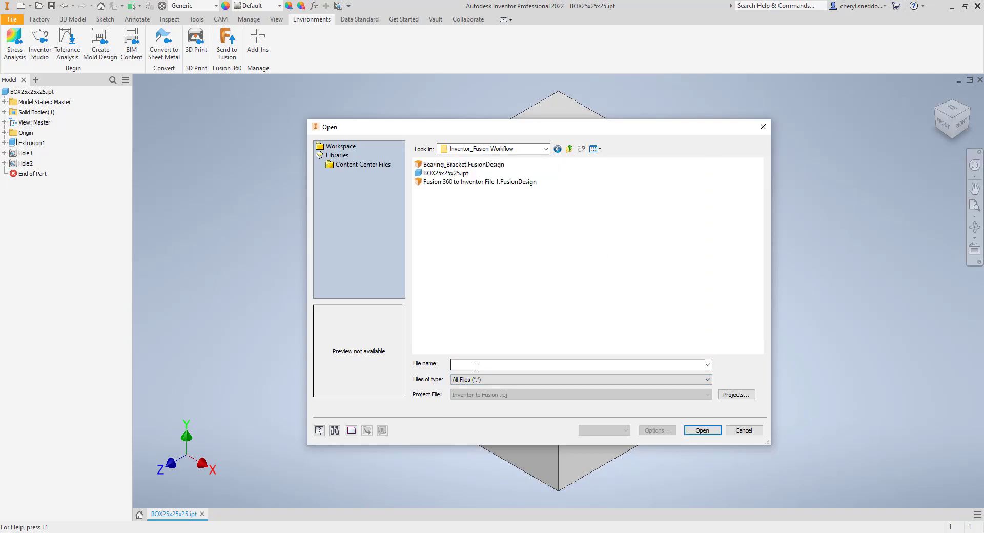
Open Fusion 360 to Inventor File 1.FusionDesign, load its model in the import settings and import it as a Reference Model.
click(444, 182)
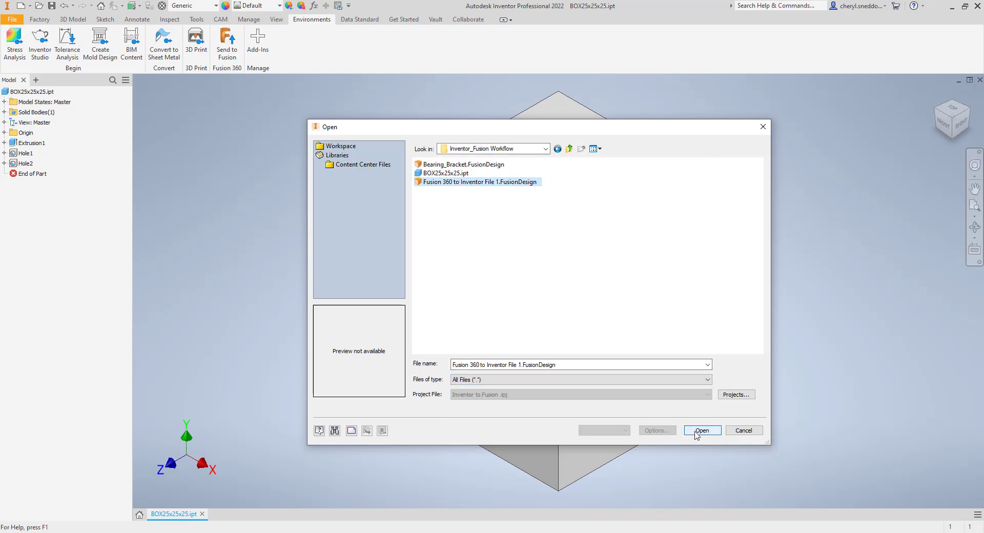
click(701, 430)
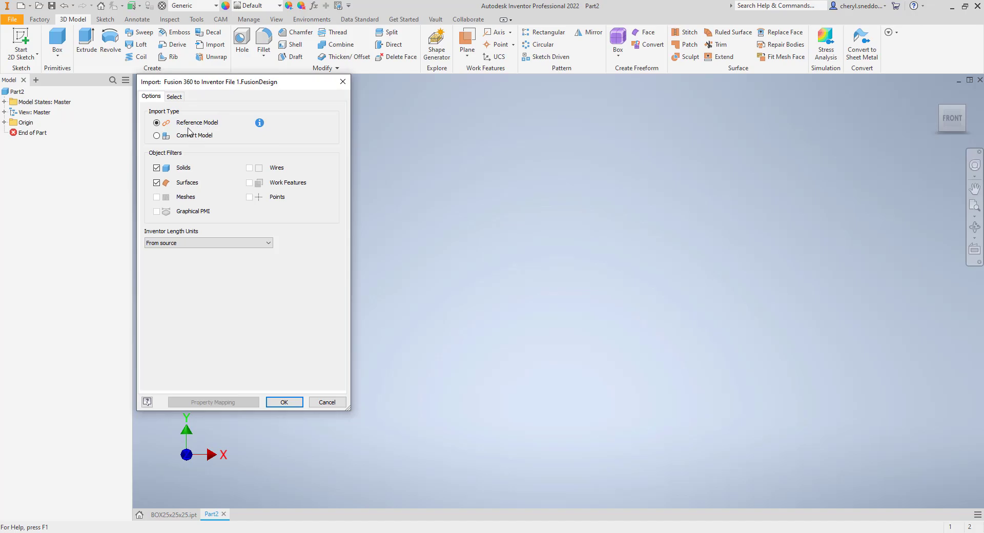
click(175, 96)
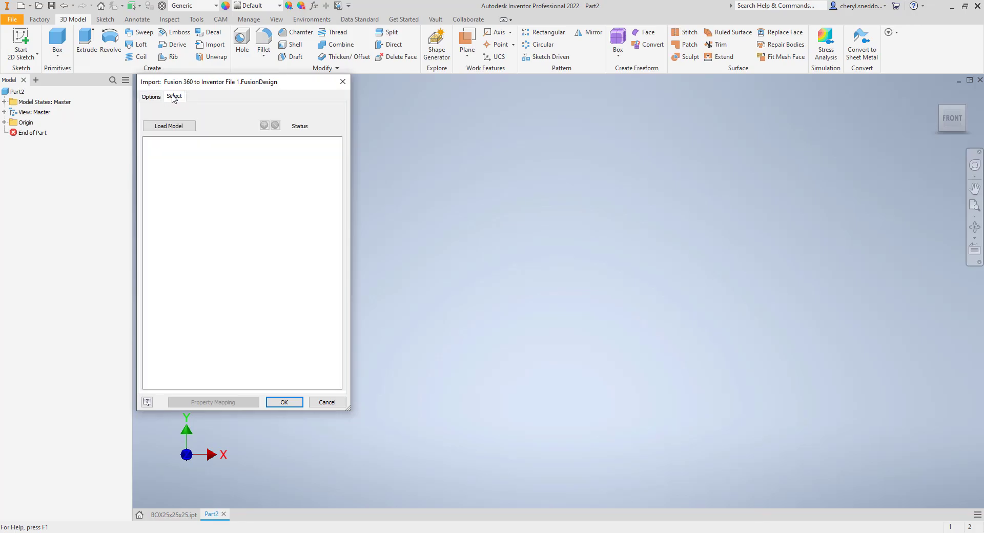
click(166, 126)
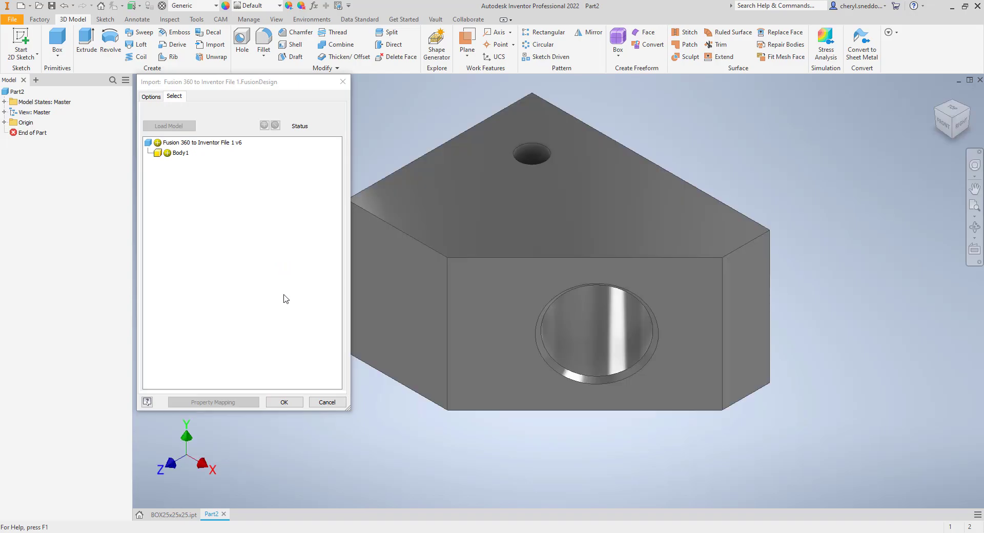
click(277, 403)
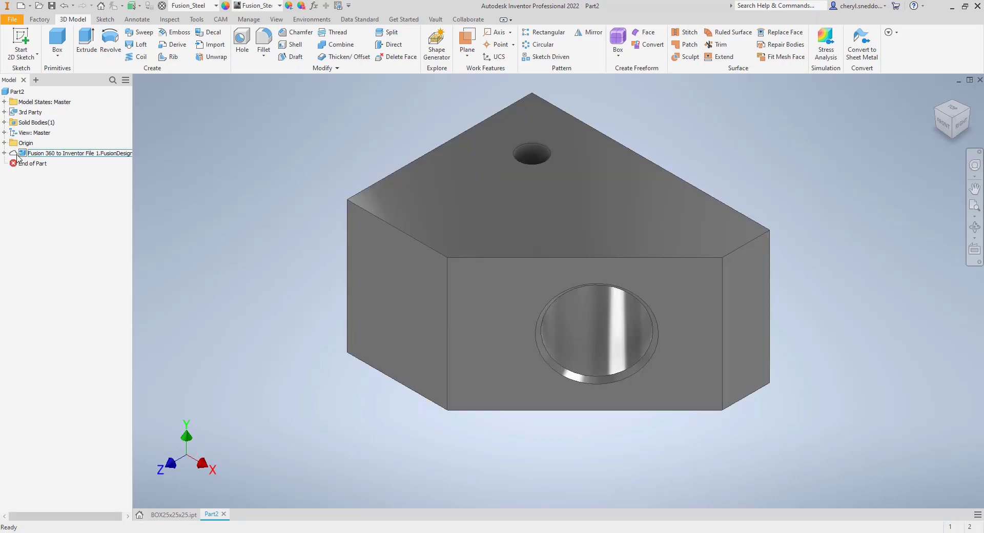
mouse_move(16, 159)
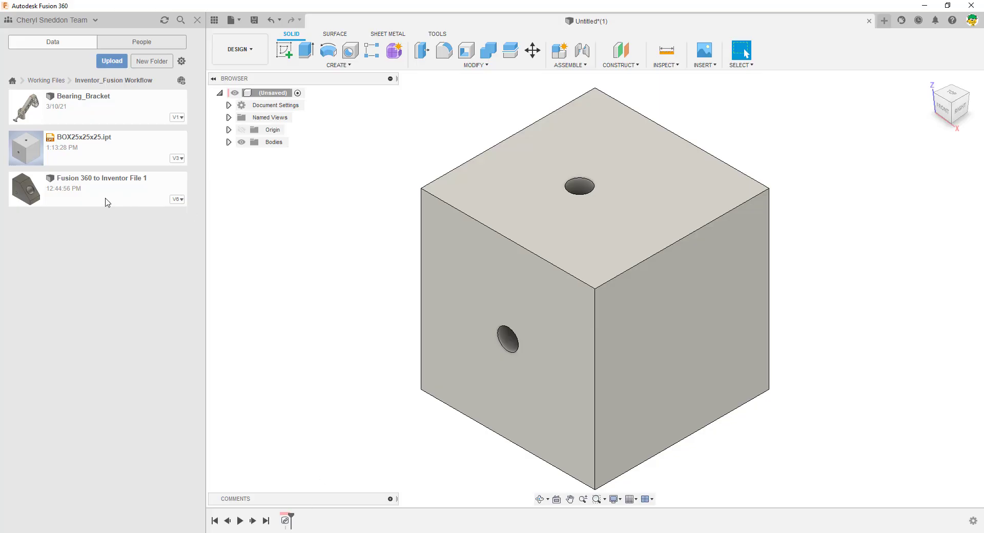
Switch to Fusion 360, add a 10 mm diameter, 10 mm deep hole to the top face of Fusion 360 to Inventor File 1 and save it.
double_click(86, 190)
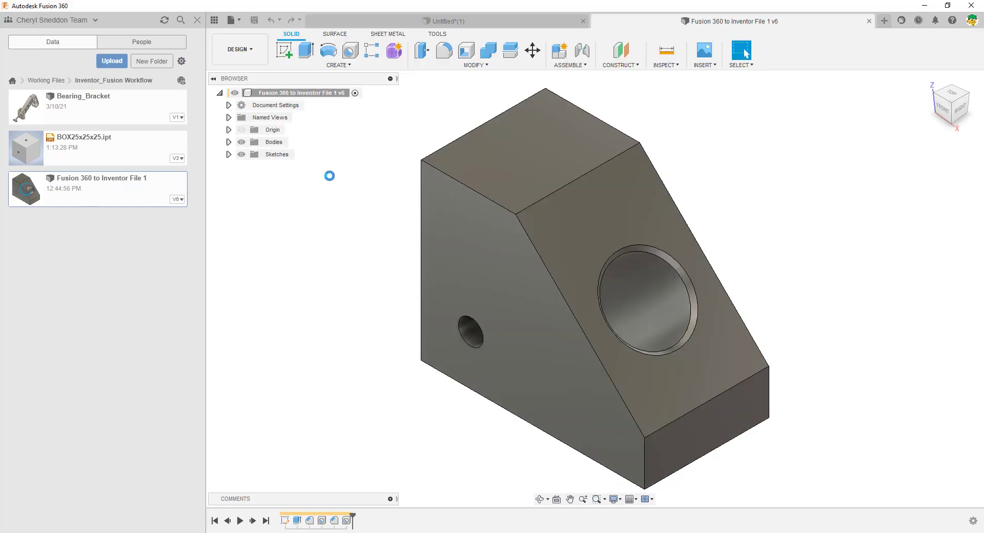
click(350, 50)
click(530, 159)
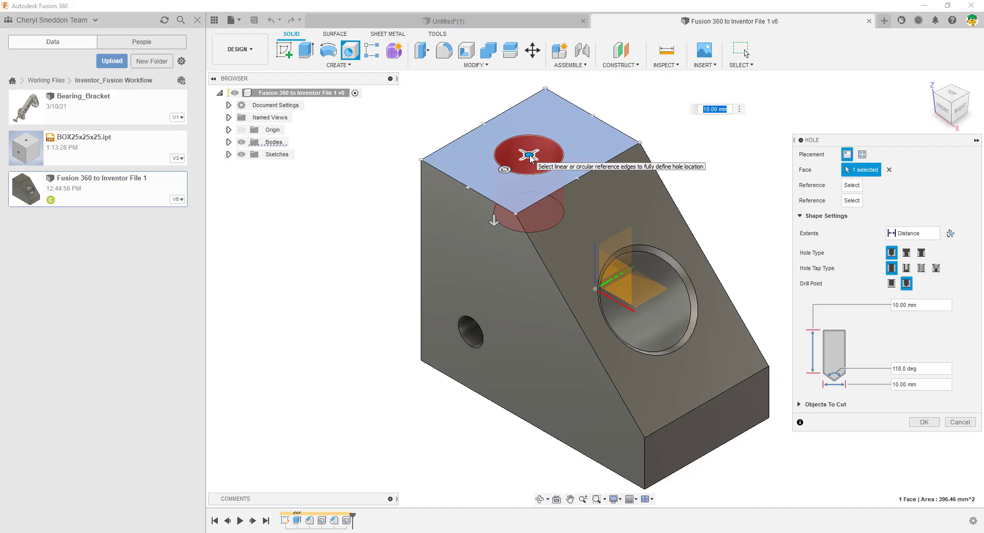
click(923, 421)
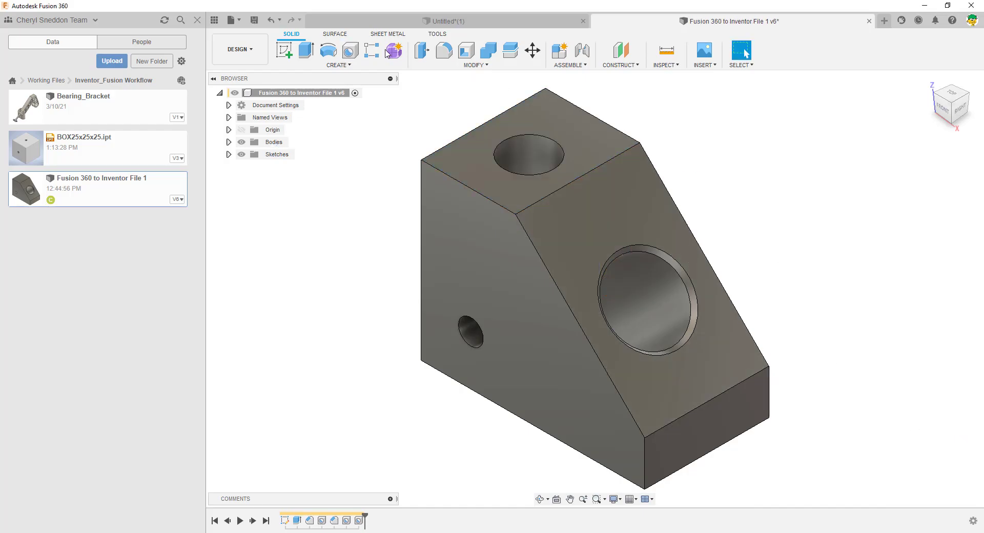
click(253, 20)
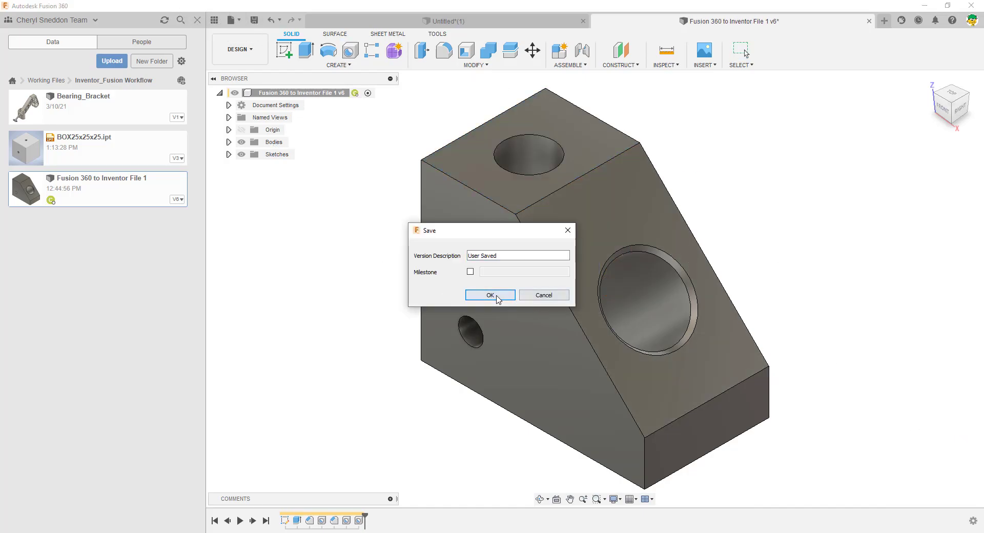
click(489, 295)
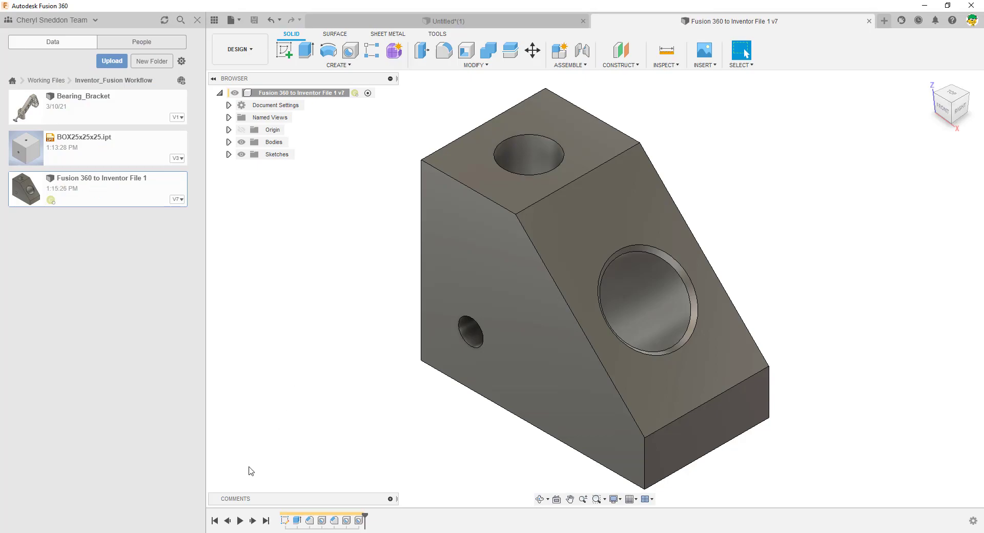
Switch to Inventor, check the imported Fusion design reference for updates and accept updating it to the latest version.
click(261, 532)
click(51, 153)
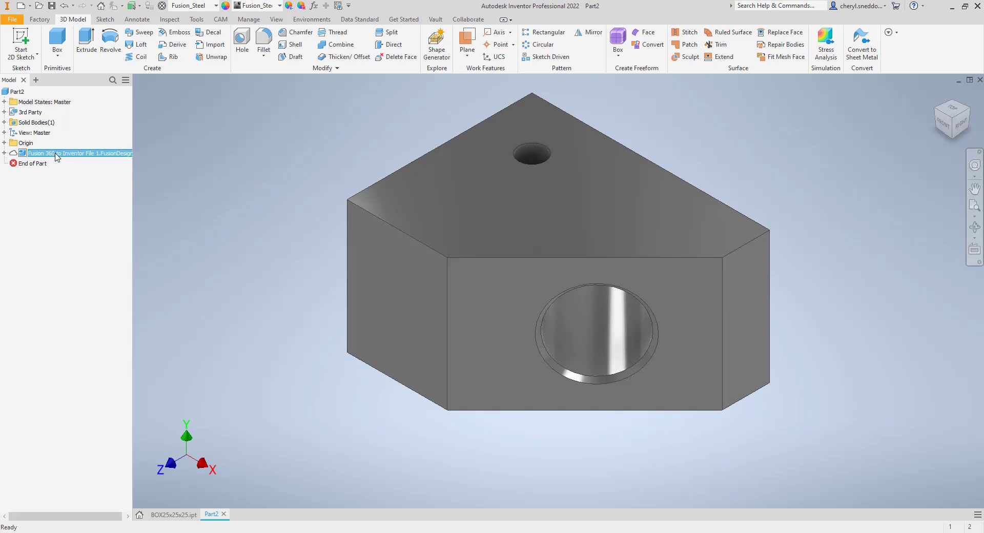
right_click(55, 152)
click(90, 170)
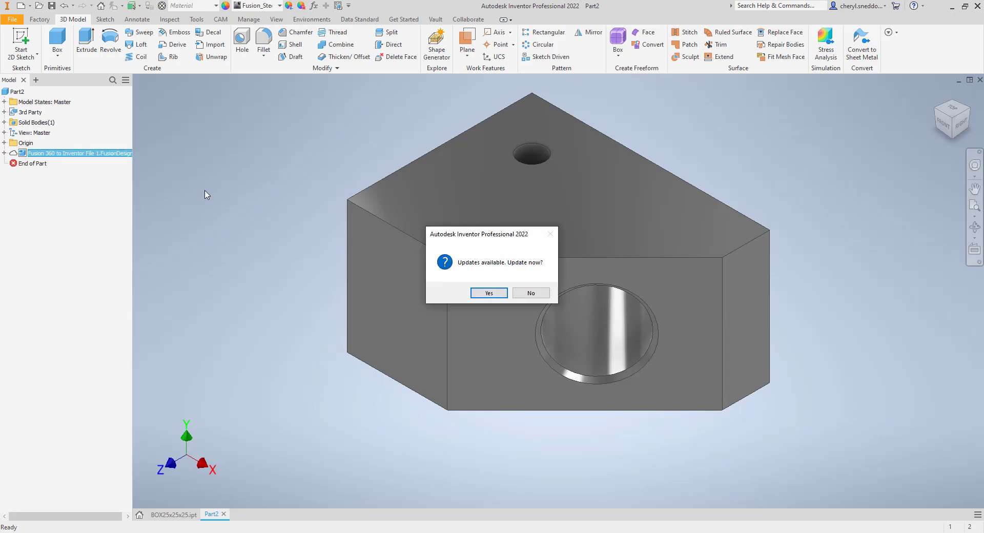
click(486, 293)
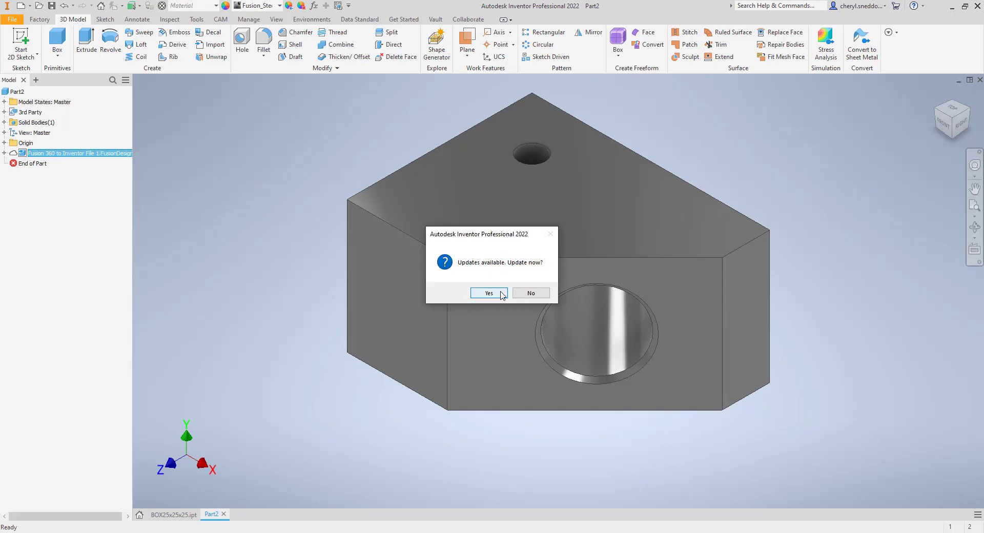